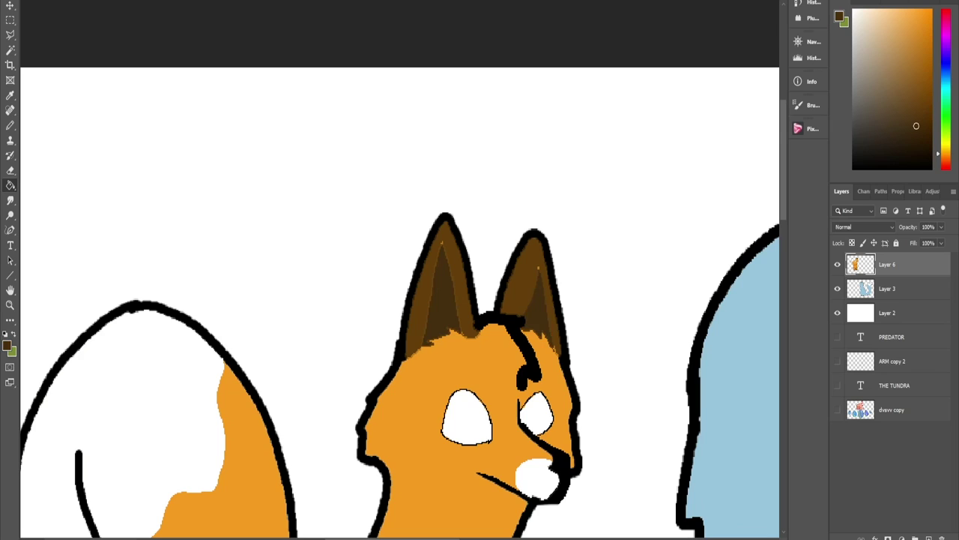
# Step: Touch up the tips of the orange fox's dark inner ears with dark brown pencil strokes
pyautogui.press('b')
pyautogui.press('z')
pyautogui.moveTo(454, 268); pyautogui.dragTo(524, 269)
pyautogui.press('b')
pyautogui.moveTo(411, 182)
pyautogui.mouseDown()
pyautogui.moveTo(403, 215)
pyautogui.moveTo(413, 181)
pyautogui.mouseUp()
pyautogui.moveTo(733, 268)
pyautogui.mouseDown()
pyautogui.moveTo(729, 307)
pyautogui.moveTo(734, 264)
pyautogui.mouseUp()
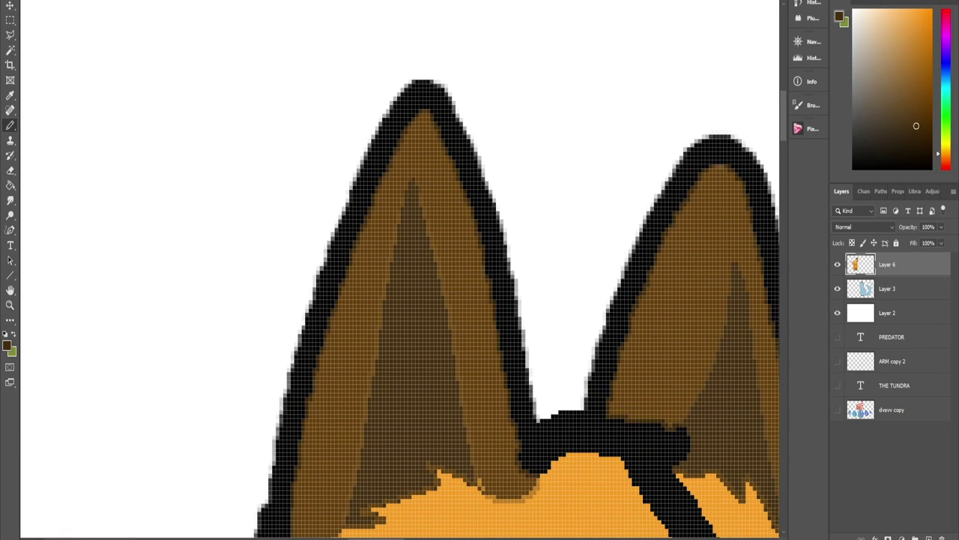
pyautogui.press('z')
pyautogui.moveTo(506, 315)
pyautogui.mouseDown()
pyautogui.moveTo(386, 314)
pyautogui.moveTo(400, 314)
pyautogui.mouseUp()
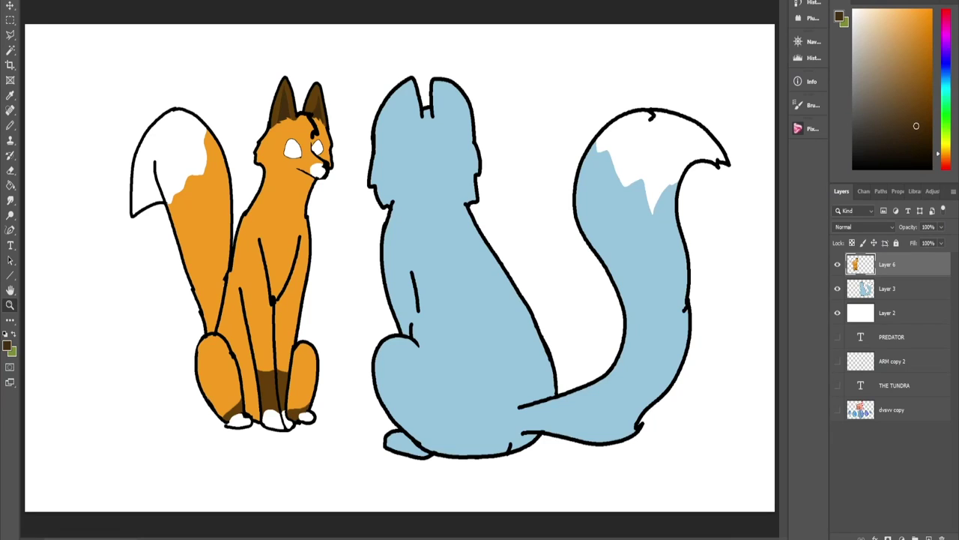
# Step: On Layer 3, erase and redraw the lower outline of the blue fox's foot in black and add a short toe line
pyautogui.press('e')
pyautogui.press('z')
pyautogui.moveTo(424, 416); pyautogui.dragTo(510, 415)
pyautogui.press('space')
pyautogui.moveTo(510, 416); pyautogui.dragTo(441, 210)
pyautogui.press('e')
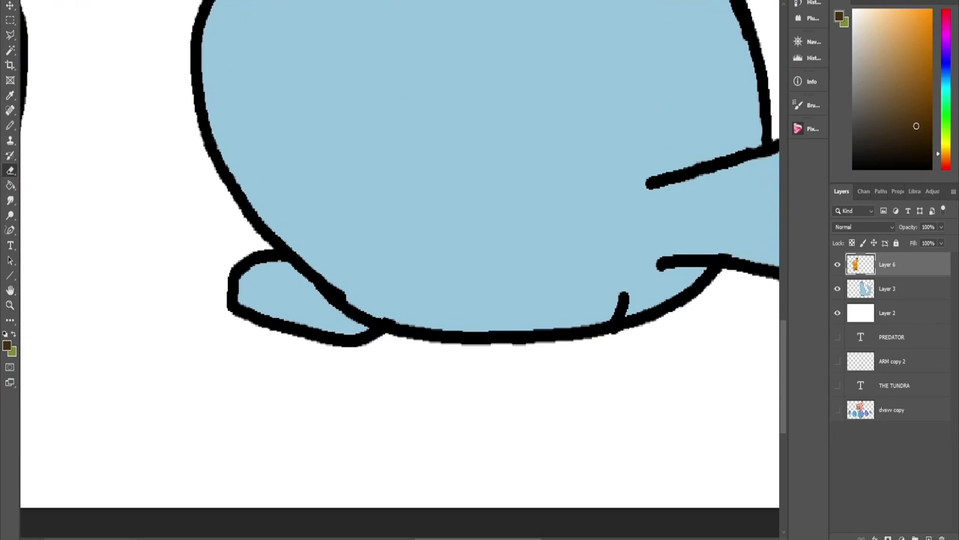
pyautogui.click(891, 289)
pyautogui.moveTo(392, 346)
pyautogui.mouseDown()
pyautogui.moveTo(310, 346)
pyautogui.moveTo(363, 345)
pyautogui.moveTo(266, 328)
pyautogui.moveTo(368, 326)
pyautogui.mouseUp()
pyautogui.press('b')
pyautogui.moveTo(251, 277); pyautogui.dragTo(243, 302)
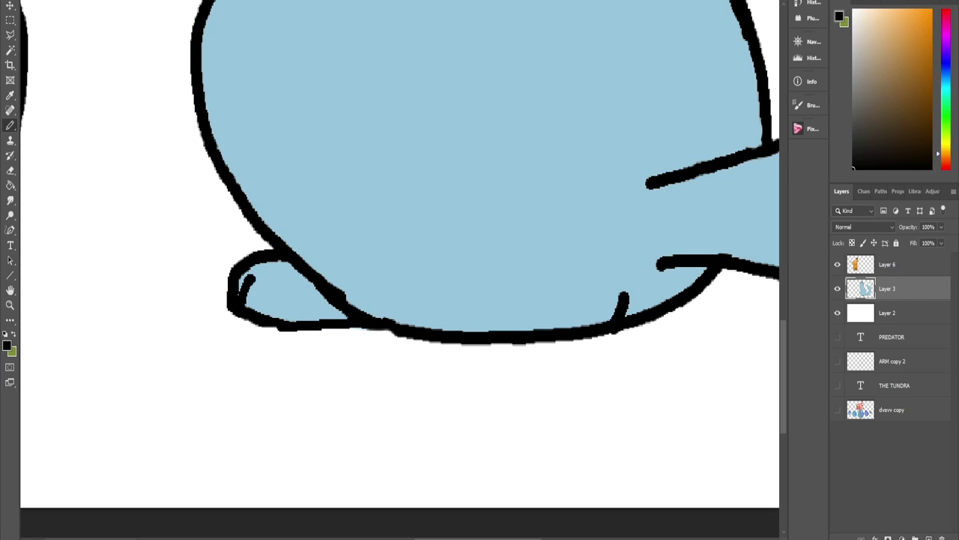
# Step: Sample the blue fox's body colour, darken it to a blue-grey and fill the foot with it
pyautogui.press('z')
pyautogui.moveTo(326, 242)
pyautogui.mouseDown()
pyautogui.moveTo(203, 241)
pyautogui.moveTo(263, 241)
pyautogui.mouseUp()
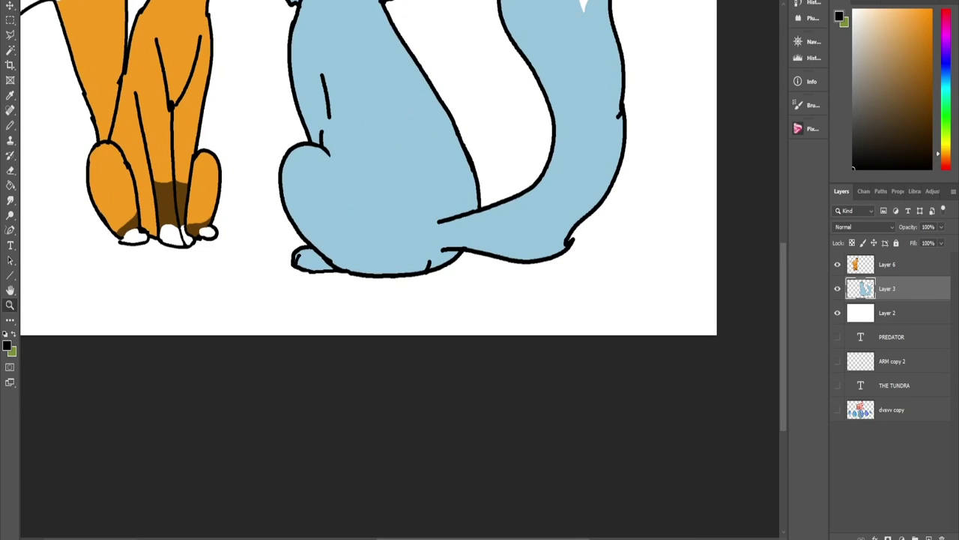
pyautogui.press('b')
pyautogui.keyDown('alt'); pyautogui.click(423, 196); pyautogui.keyUp('alt')
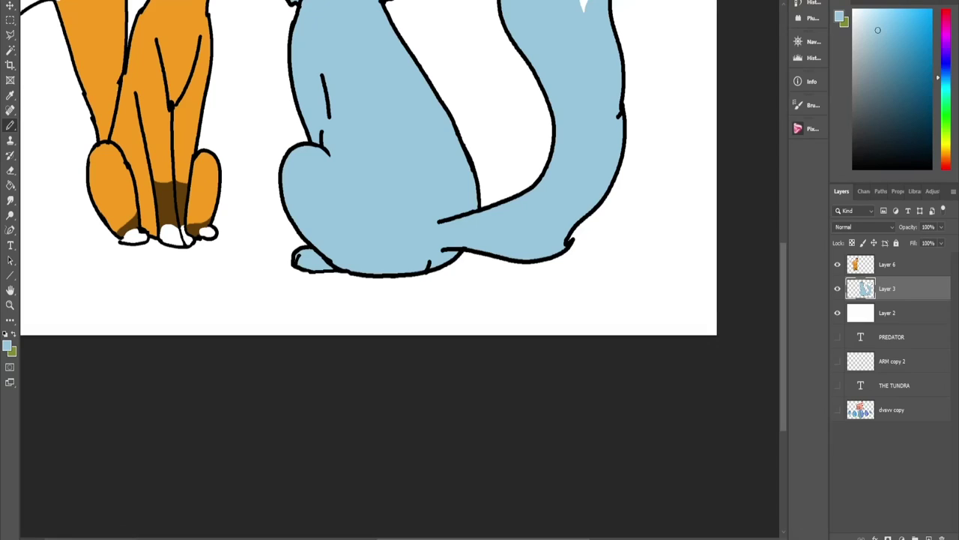
pyautogui.moveTo(878, 30); pyautogui.dragTo(885, 90)
pyautogui.press('g')
pyautogui.click(309, 259)
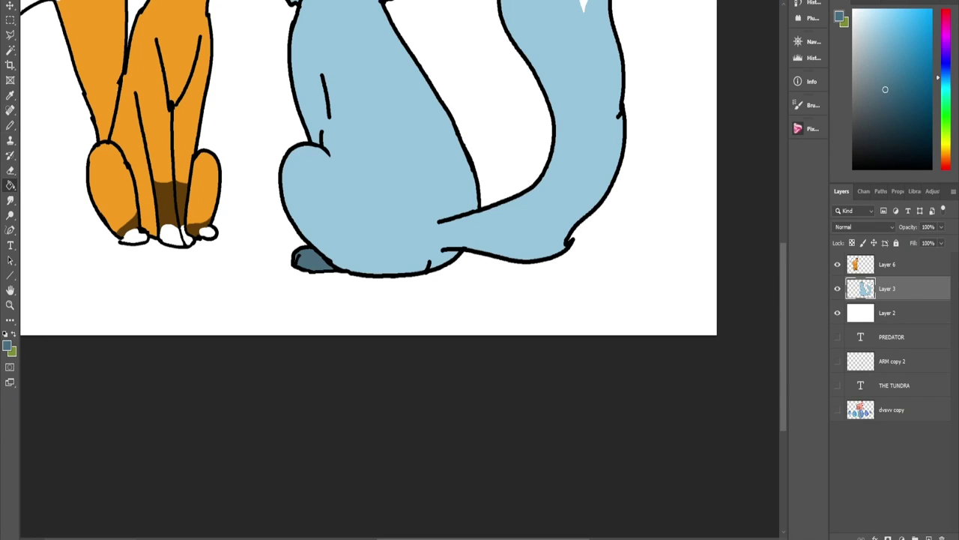
# Step: Draw curved blue-grey boundary lines across the bases of the blue fox's two ears
pyautogui.press('z')
pyautogui.hotkey('ctrl', '-')
pyautogui.moveTo(395, 153); pyautogui.dragTo(484, 153)
pyautogui.press('b')
pyautogui.moveTo(355, 274)
pyautogui.mouseDown()
pyautogui.moveTo(412, 275)
pyautogui.moveTo(454, 242)
pyautogui.moveTo(397, 299)
pyautogui.moveTo(357, 289)
pyautogui.mouseUp()
pyautogui.hotkey('ctrl', 'z')
pyautogui.hotkey('ctrl', 'z')
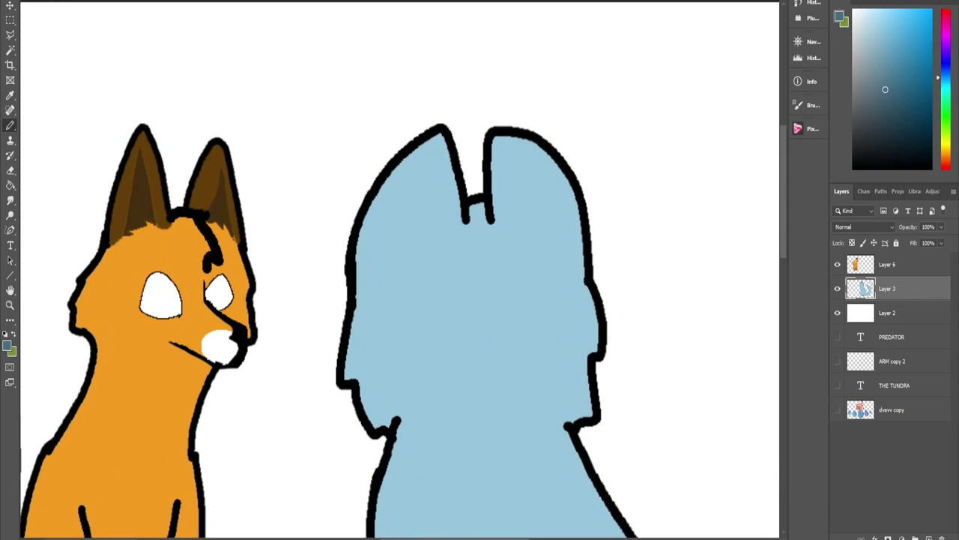
pyautogui.moveTo(465, 216)
pyautogui.mouseDown()
pyautogui.moveTo(384, 287)
pyautogui.moveTo(356, 296)
pyautogui.moveTo(534, 265)
pyautogui.moveTo(586, 276)
pyautogui.mouseUp()
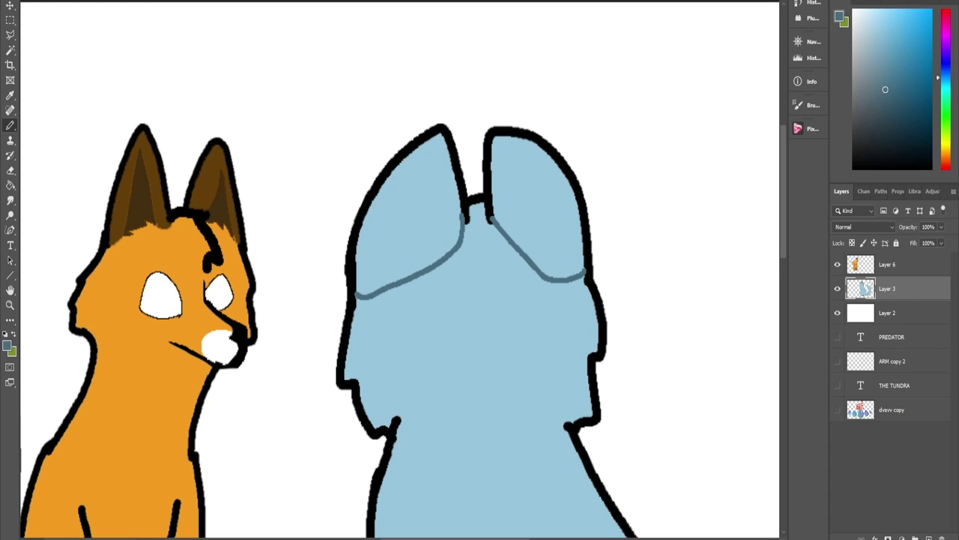
# Step: Fill both of the blue fox's ears with the dark blue-grey
pyautogui.press('g')
pyautogui.click(420, 217)
pyautogui.click(532, 210)
pyautogui.click(532, 210)
pyautogui.click(420, 218)
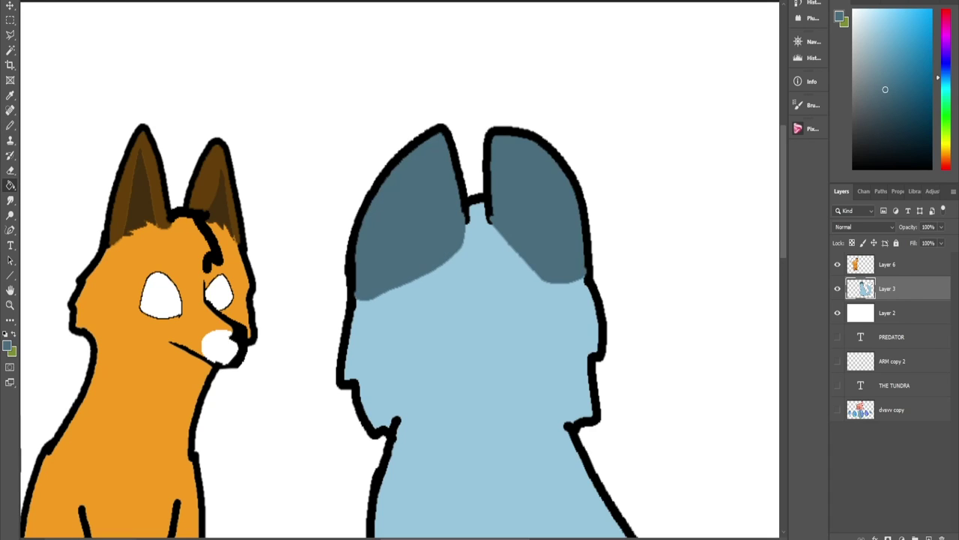
# Step: Select the orange fox's layer and choose a muted purple as the drawing colour for the eyes
pyautogui.press('z')
pyautogui.moveTo(419, 217); pyautogui.dragTo(321, 217)
pyautogui.hotkey('ctrl', '+')
pyautogui.hotkey('ctrl', '+')
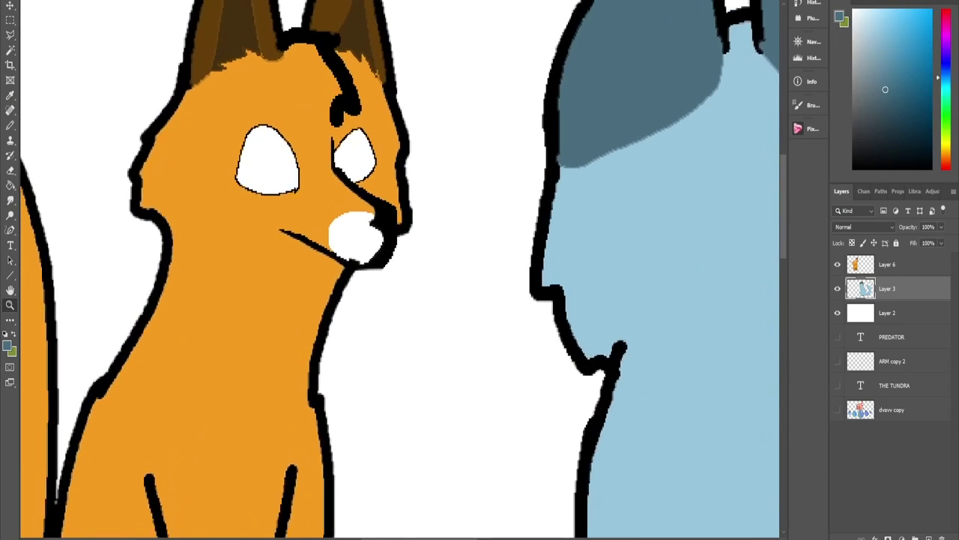
pyautogui.moveTo(238, 104); pyautogui.dragTo(313, 104)
pyautogui.click(887, 264)
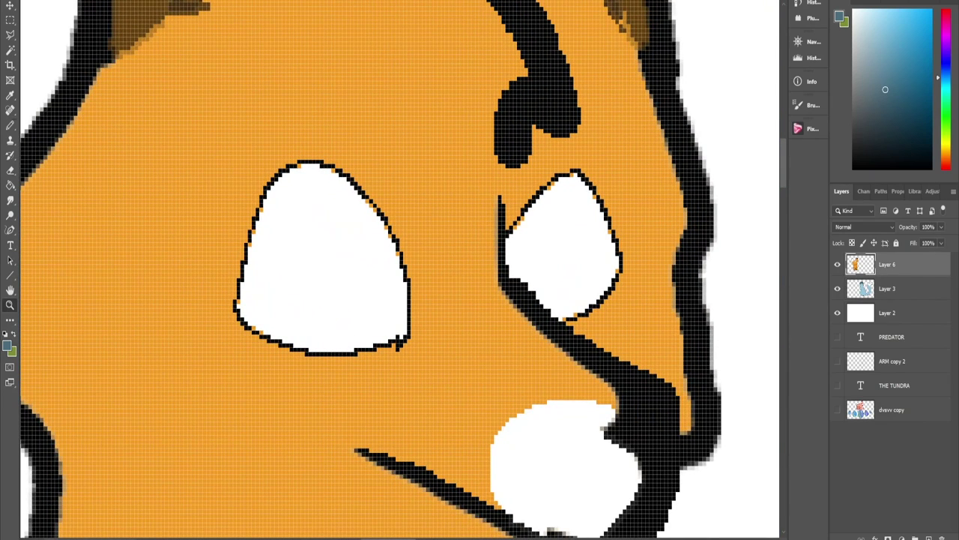
pyautogui.press('b')
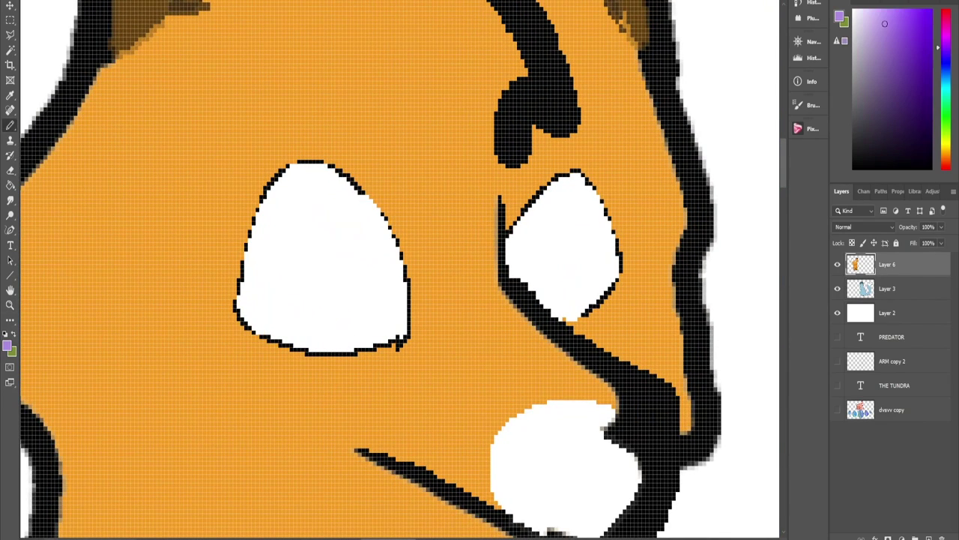
pyautogui.click(945, 35)
pyautogui.click(876, 92)
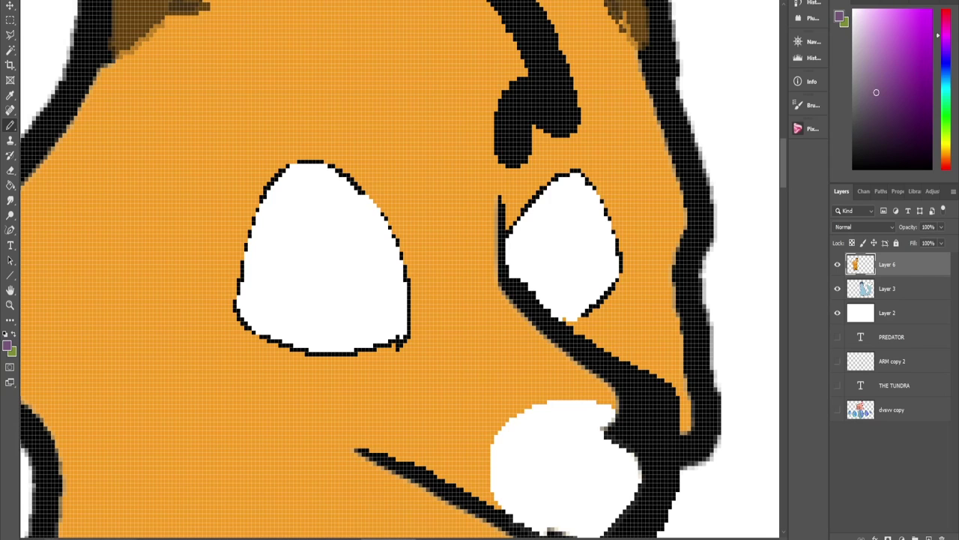
# Step: Create a new layer and draw thin muted purple curves marking the iris edges in both of the orange fox's eyes
pyautogui.hotkey('ctrl', 'shift', 'n')
pyautogui.press('Return')
pyautogui.moveTo(306, 163)
pyautogui.mouseDown()
pyautogui.moveTo(276, 226)
pyautogui.moveTo(278, 309)
pyautogui.moveTo(294, 351)
pyautogui.mouseUp()
pyautogui.moveTo(571, 174)
pyautogui.mouseDown()
pyautogui.moveTo(587, 308)
pyautogui.moveTo(487, 174)
pyautogui.moveTo(443, 176)
pyautogui.mouseUp()
pyautogui.press('z')
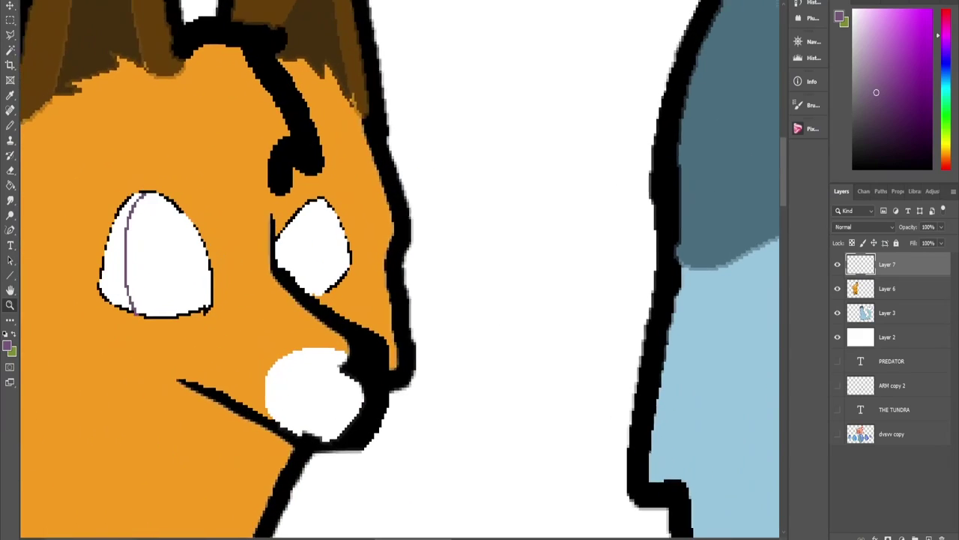
pyautogui.press('b')
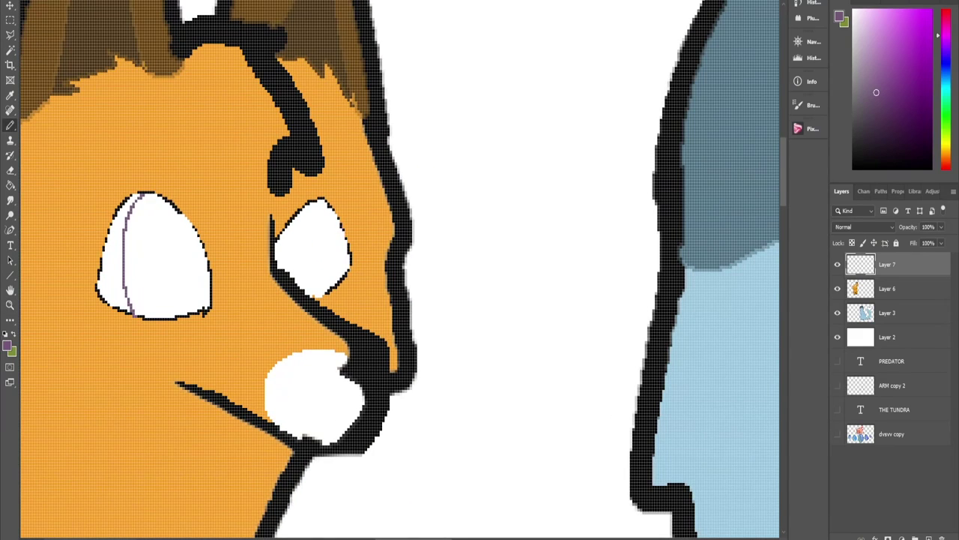
pyautogui.moveTo(336, 214); pyautogui.dragTo(341, 279)
pyautogui.moveTo(279, 233); pyautogui.dragTo(286, 276)
pyautogui.moveTo(206, 269); pyautogui.dragTo(209, 304)
# Step: Merge the iris lines with the orange fox's layer and fill both irises with the muted purple
pyautogui.press('z')
pyautogui.moveTo(399, 204)
pyautogui.mouseDown()
pyautogui.moveTo(334, 240)
pyautogui.moveTo(366, 279)
pyautogui.mouseUp()
pyautogui.hotkey('ctrl', 'z')
pyautogui.hotkey('ctrl', 'z')
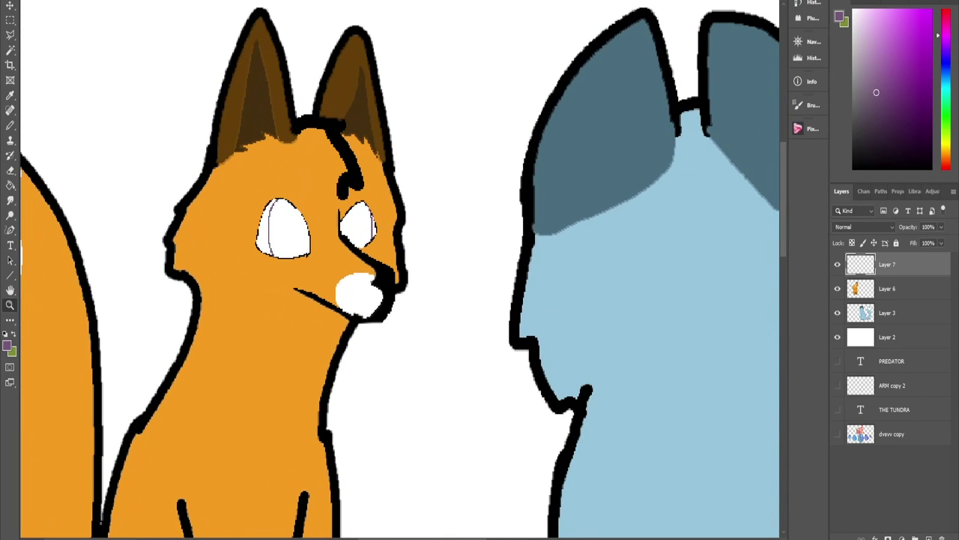
pyautogui.hotkey('ctrl', '-')
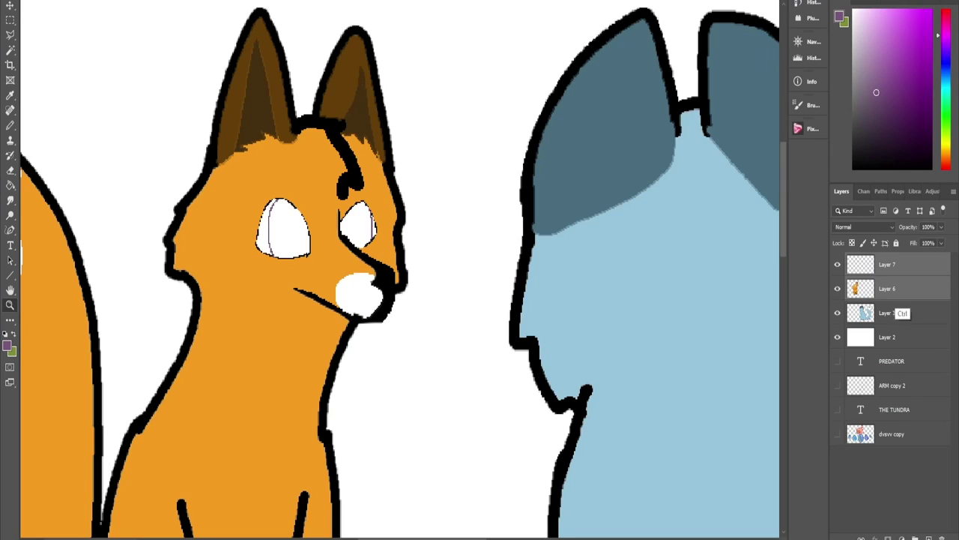
pyautogui.click(884, 264)
pyautogui.press('g')
pyautogui.click(283, 229)
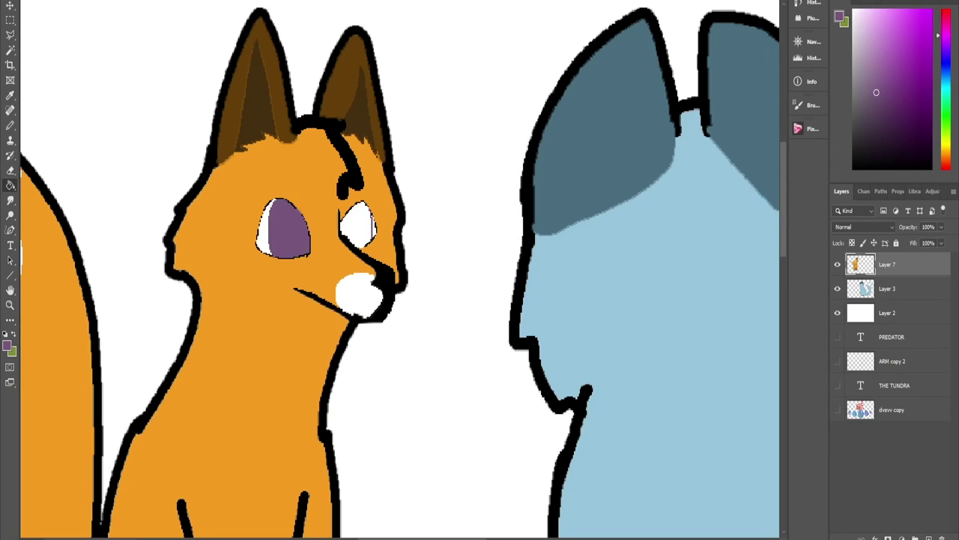
pyautogui.click(358, 223)
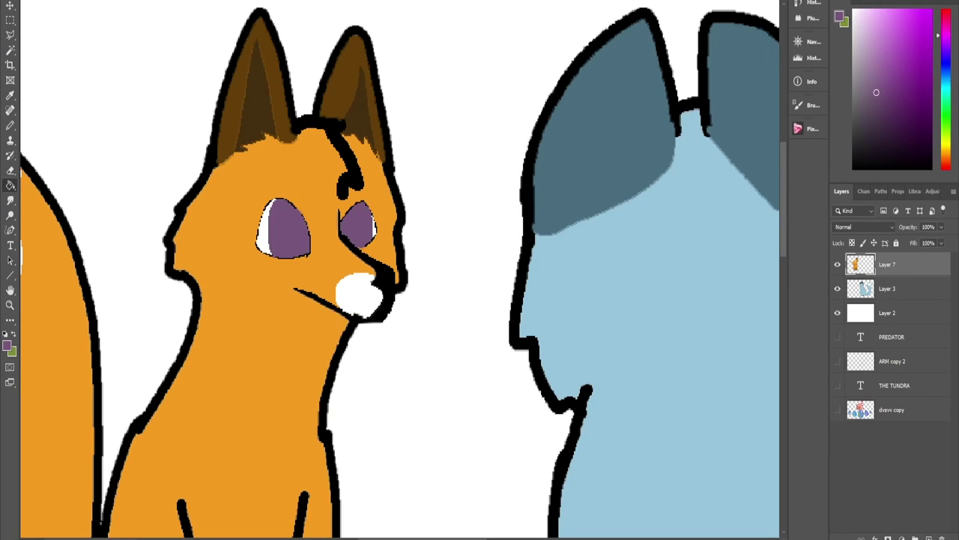
# Step: Create a new layer above the orange fox and switch to the Brush tool with the Soft Round preset
pyautogui.hotkey('ctrl', 'shift', 'alt', 'n')
pyautogui.press('b')
pyautogui.rightClick(10, 125)
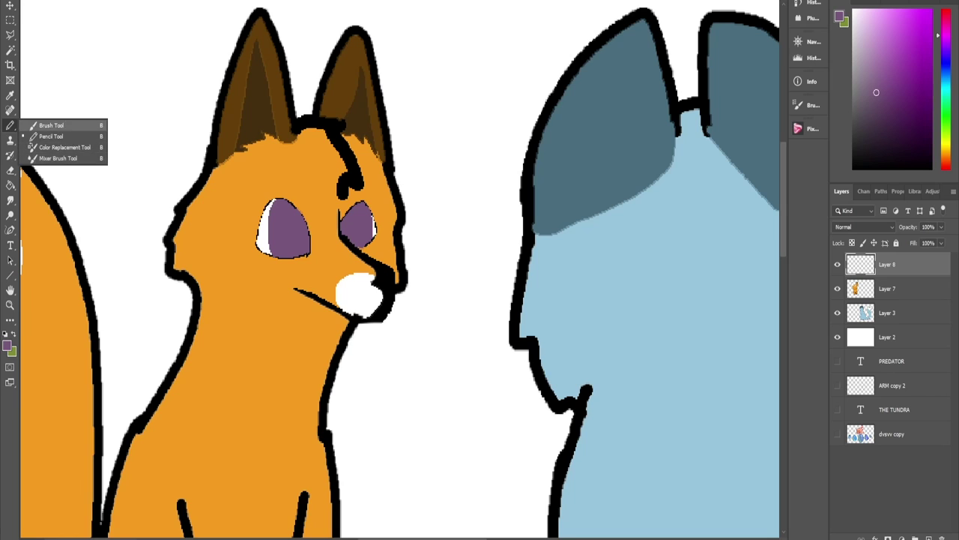
pyautogui.click(51, 125)
pyautogui.rightClick(15, 7)
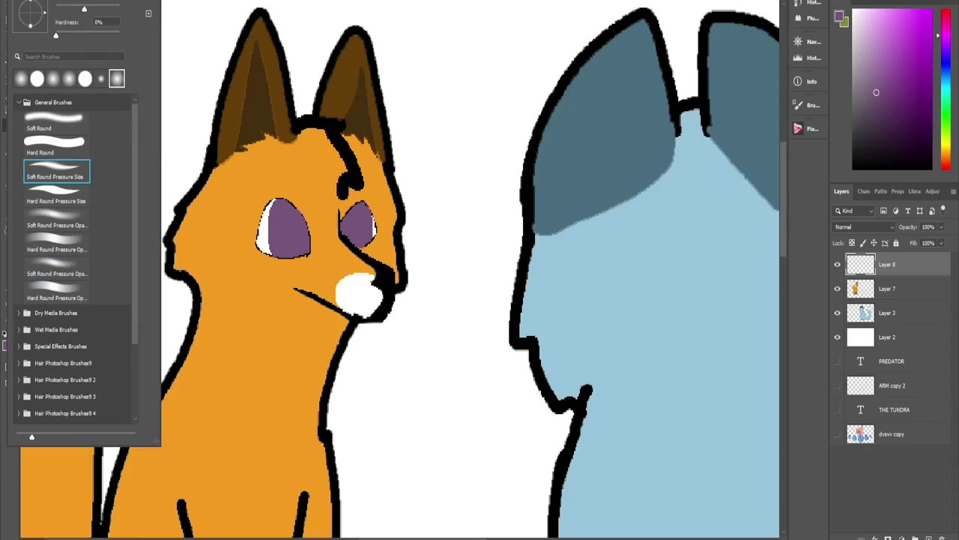
pyautogui.click(57, 123)
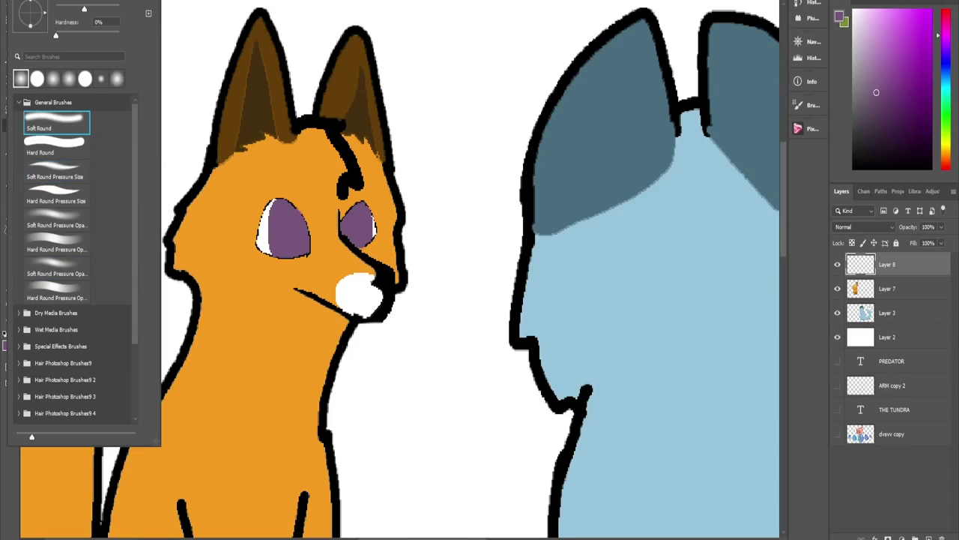
pyautogui.press('Return')
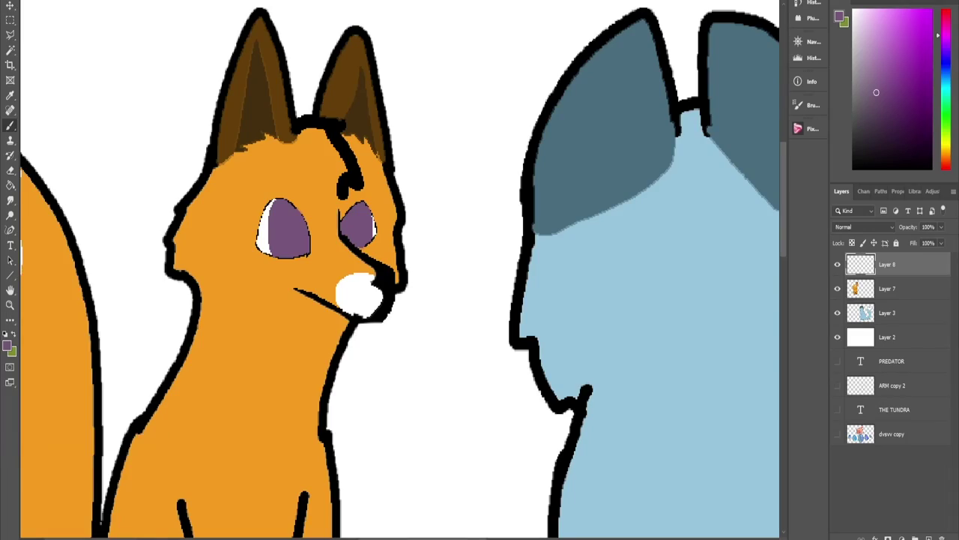
# Step: Undo the purple test stroke on the eye and choose white as the painting colour
pyautogui.moveTo(269, 210); pyautogui.dragTo(267, 229)
pyautogui.hotkey('ctrl', 'z')
pyautogui.click(853, 10)
# Step: Try a soft white highlight in the orange fox's larger eye
pyautogui.click(284, 218)
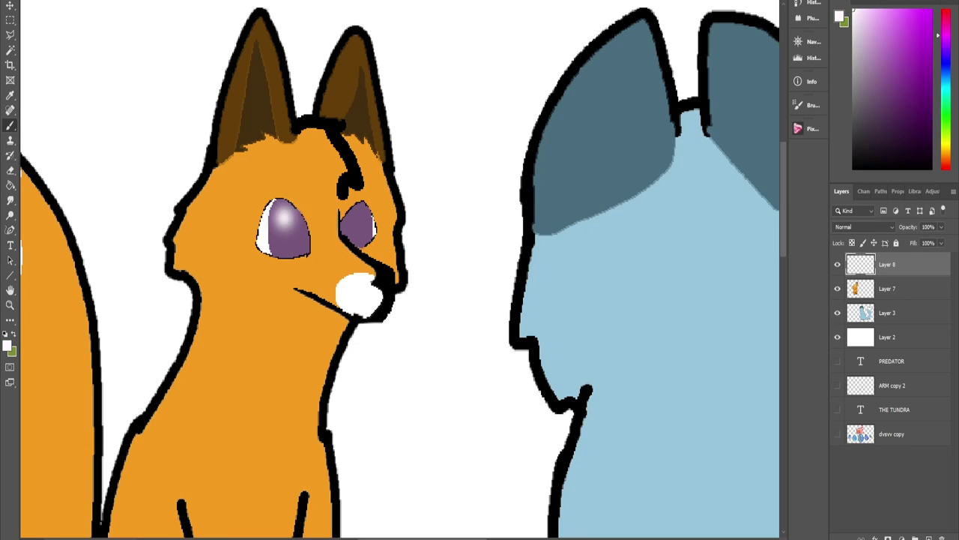
pyautogui.hotkey('ctrl', 'z')
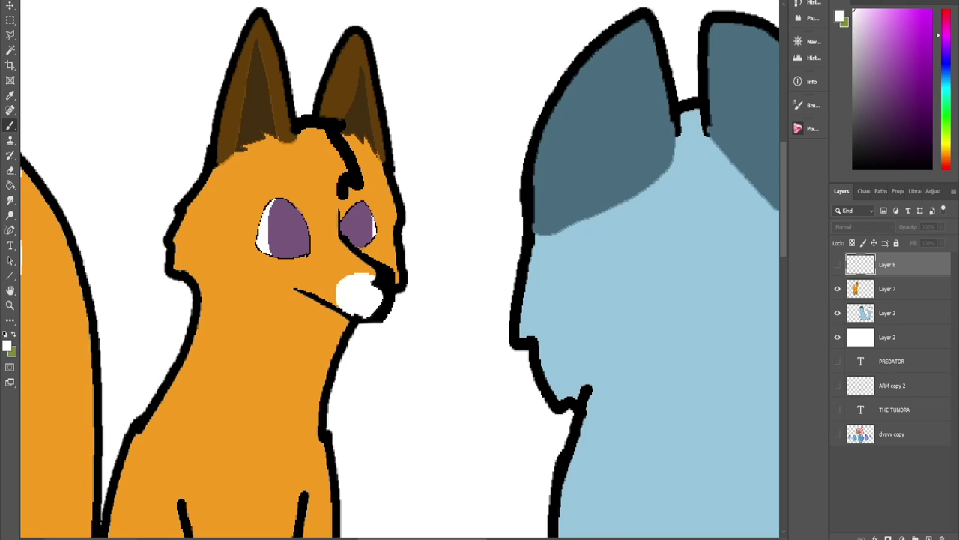
pyautogui.hotkey('ctrl', 'alt', 'g')
pyautogui.click(288, 221)
pyautogui.hotkey('ctrl', 'z')
pyautogui.hotkey('ctrl', 'z')
pyautogui.click(284, 219)
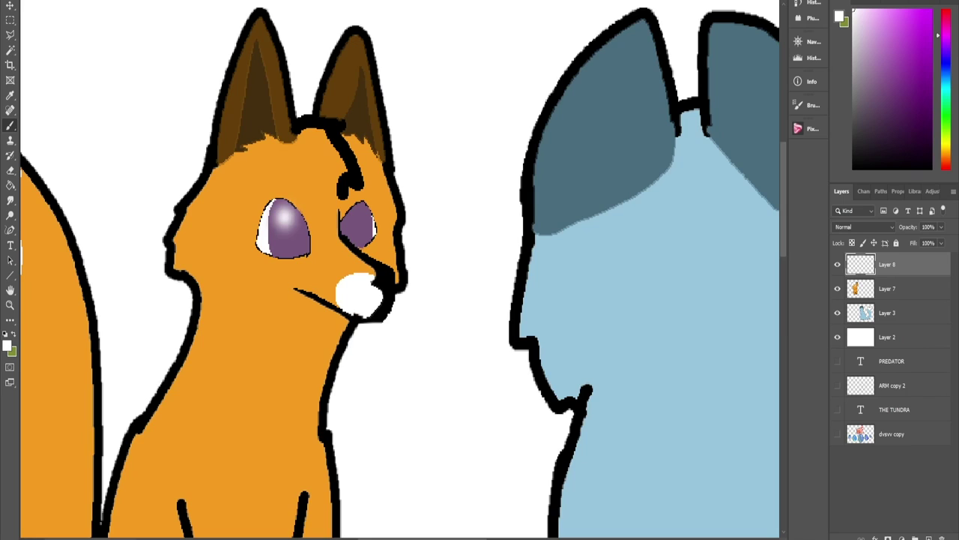
pyautogui.hotkey('ctrl', 'z')
# Step: Switch to the Hard Round brush and paint two white highlight dots in each of the orange fox's eyes
pyautogui.click(38, 1)
pyautogui.click(56, 145)
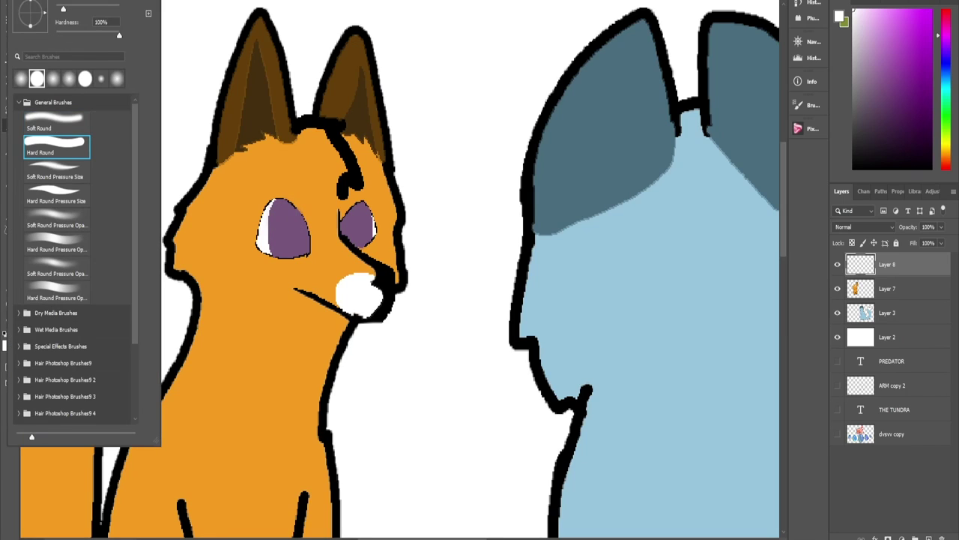
pyautogui.click(284, 221)
pyautogui.hotkey('ctrl', 'z')
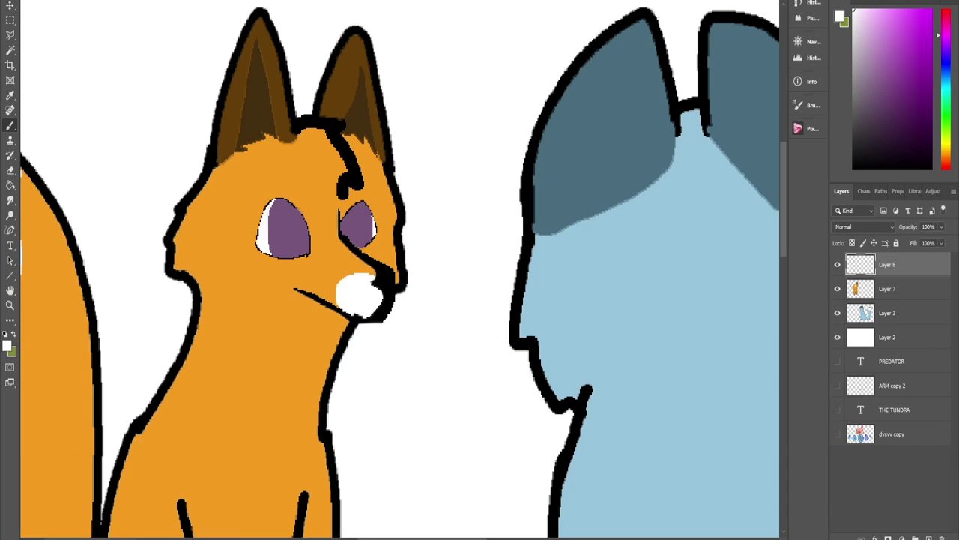
pyautogui.click(283, 216)
pyautogui.click(356, 215)
pyautogui.click(294, 226)
pyautogui.click(365, 223)
# Step: Select the orange fox's layer, choose a darker purple and pick the Soft Round Pressure Opacity brush
pyautogui.press('z')
pyautogui.moveTo(365, 224); pyautogui.dragTo(292, 225)
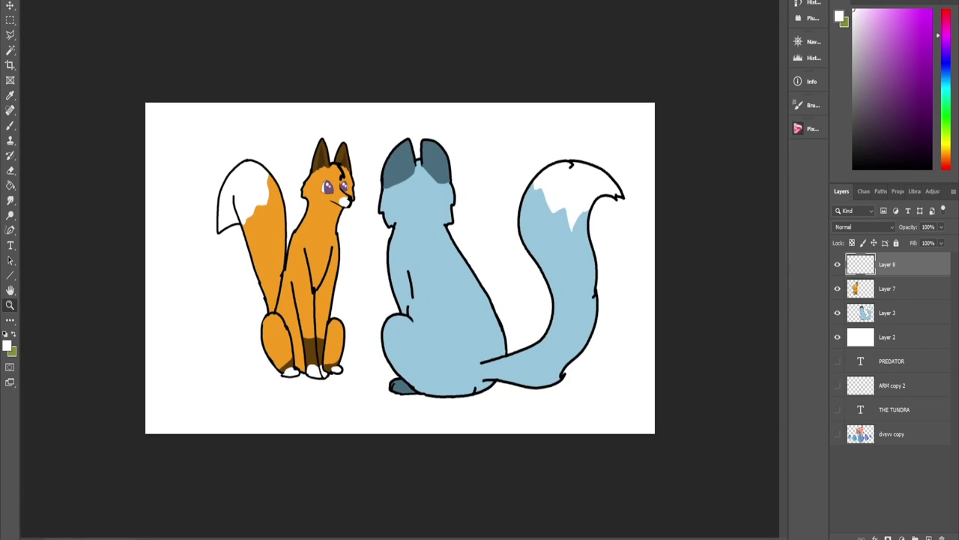
pyautogui.click(897, 288)
pyautogui.click(897, 94)
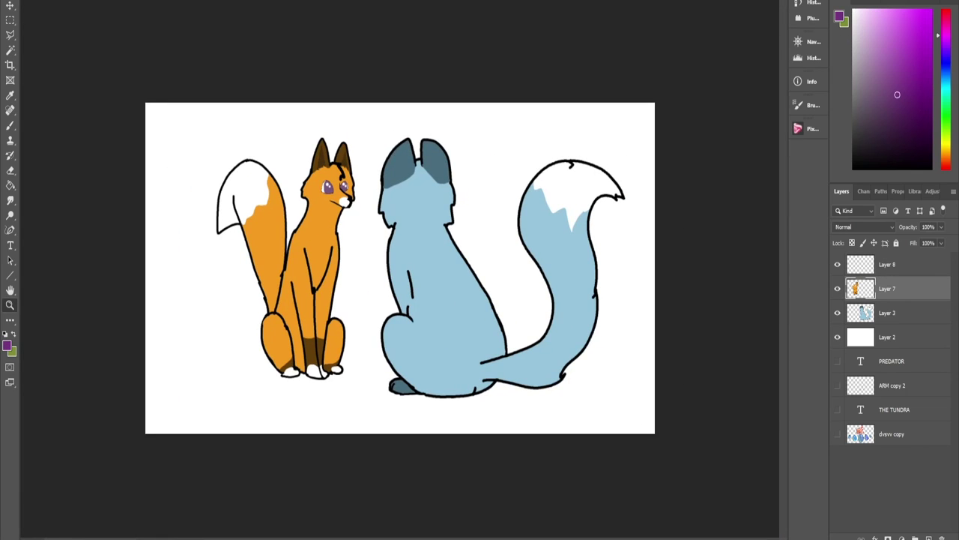
pyautogui.moveTo(333, 192); pyautogui.dragTo(414, 191)
pyautogui.press('b')
pyautogui.click(42, 1)
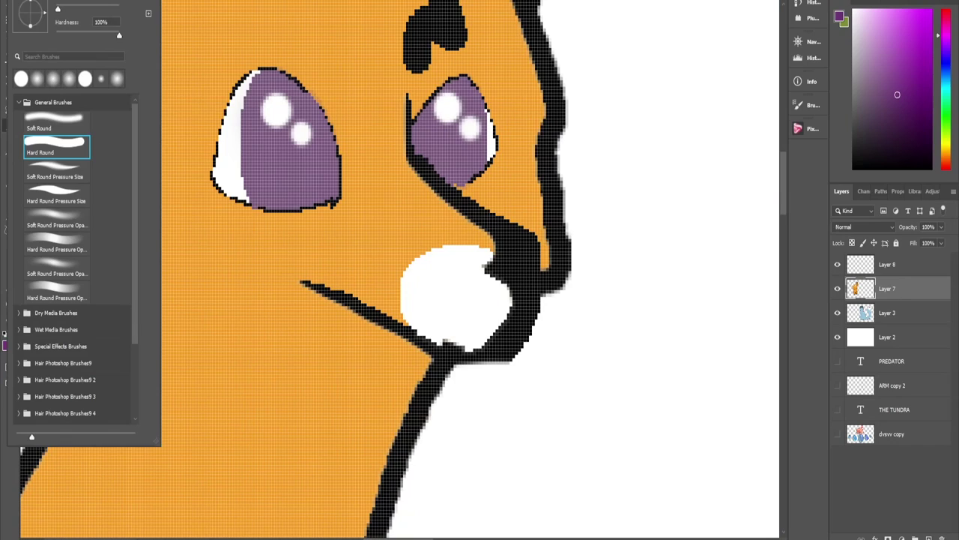
pyautogui.click(56, 215)
pyautogui.press('Return')
# Step: Shade the irises of both eyes with soft darker purple strokes
pyautogui.moveTo(270, 147); pyautogui.dragTo(283, 200)
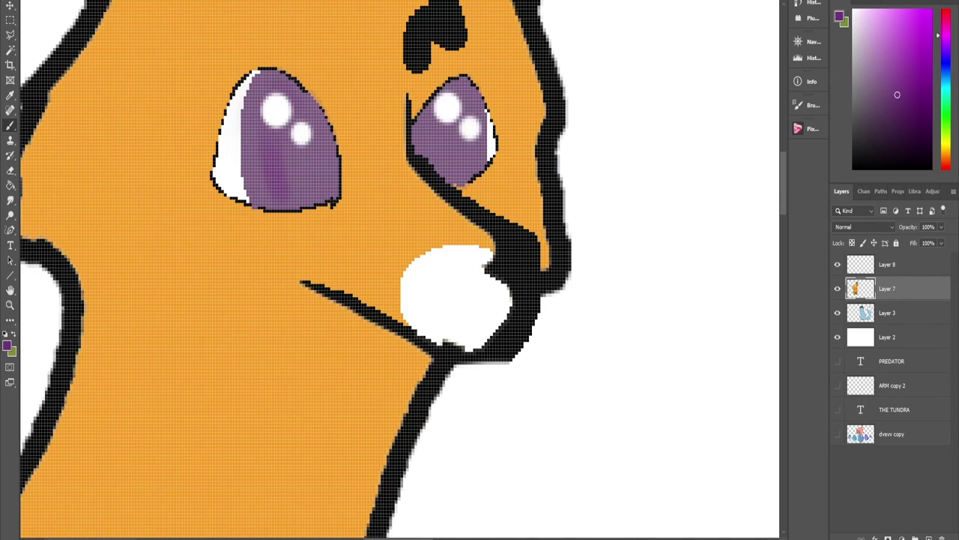
pyautogui.moveTo(312, 110)
pyautogui.mouseDown()
pyautogui.moveTo(318, 142)
pyautogui.moveTo(299, 192)
pyautogui.moveTo(318, 162)
pyautogui.mouseUp()
pyautogui.moveTo(460, 120)
pyautogui.mouseDown()
pyautogui.moveTo(459, 176)
pyautogui.moveTo(441, 162)
pyautogui.mouseUp()
pyautogui.moveTo(431, 114)
pyautogui.mouseDown()
pyautogui.moveTo(430, 159)
pyautogui.moveTo(451, 175)
pyautogui.mouseUp()
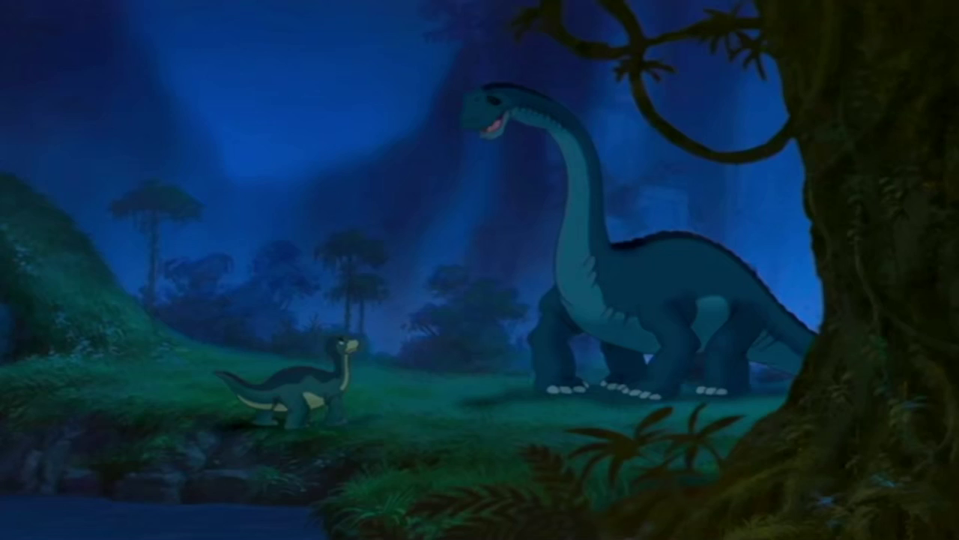
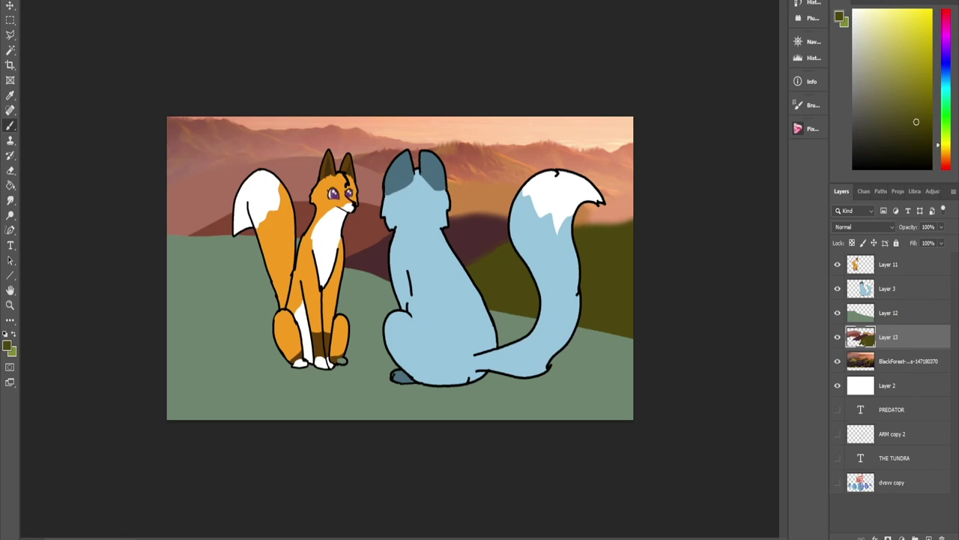
# Step: Paint the lower background hills on Layer 13 in olive, dark maroon and reddish brown sampled from the picture
pyautogui.moveTo(623, 231); pyautogui.dragTo(500, 251)
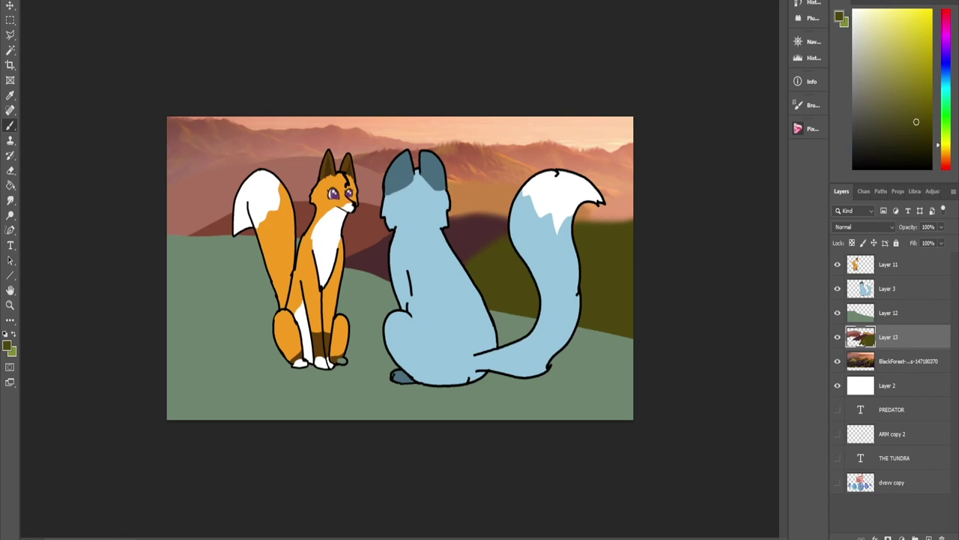
pyautogui.keyDown('alt'); pyautogui.click(467, 255); pyautogui.keyUp('alt')
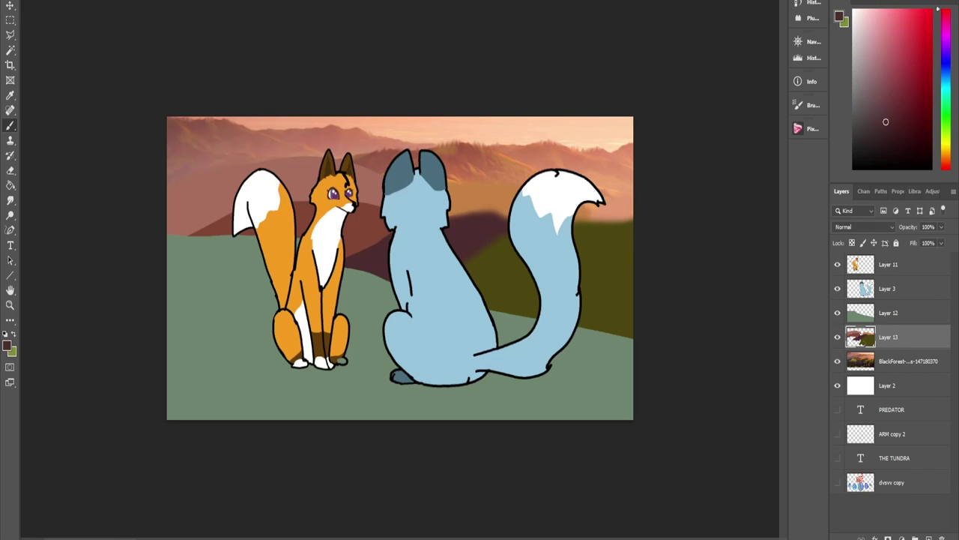
pyautogui.moveTo(384, 239); pyautogui.dragTo(349, 256)
pyautogui.moveTo(449, 217)
pyautogui.mouseDown()
pyautogui.moveTo(502, 211)
pyautogui.moveTo(450, 215)
pyautogui.mouseUp()
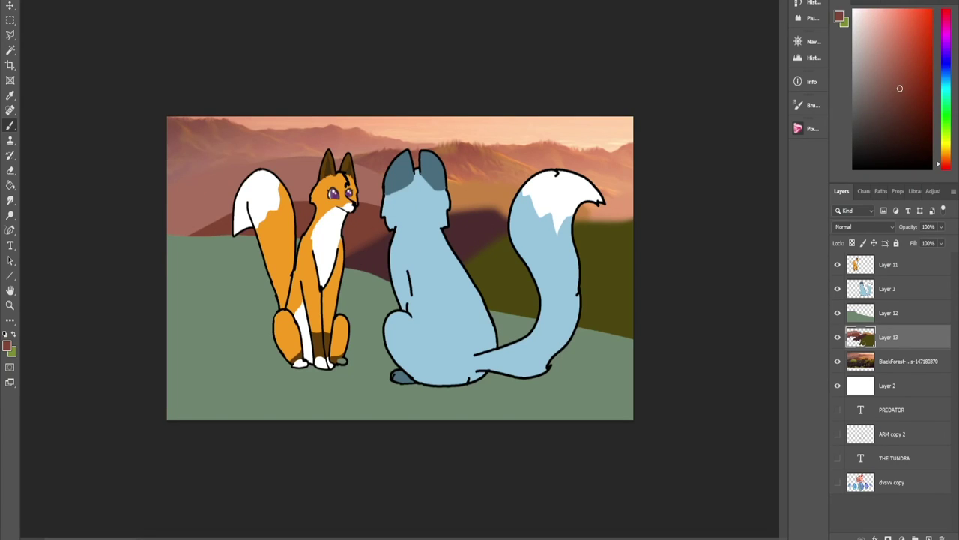
pyautogui.moveTo(371, 201)
pyautogui.mouseDown()
pyautogui.moveTo(299, 197)
pyautogui.moveTo(190, 230)
pyautogui.mouseUp()
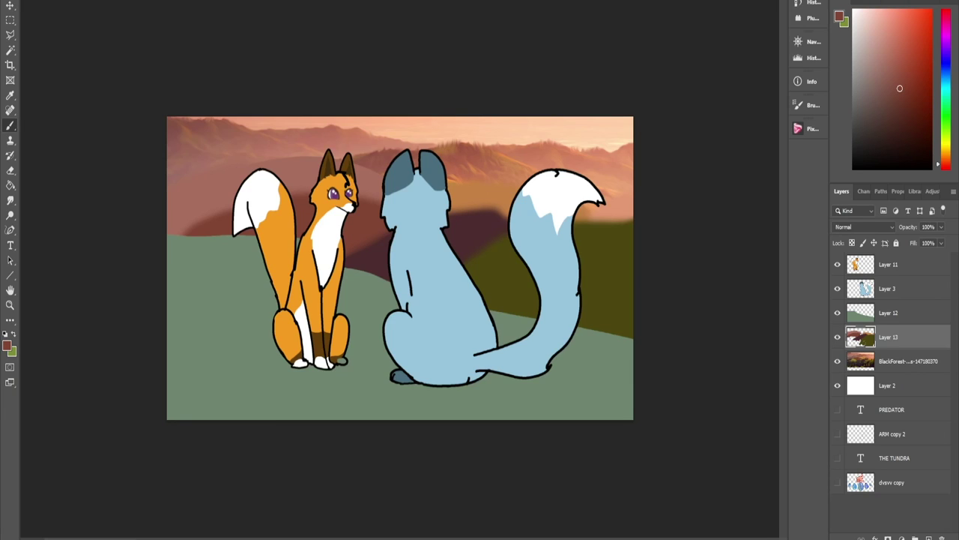
# Step: Paint the distant hills behind the blue fox's head and tail in sampled orange-brown tones
pyautogui.keyDown('alt'); pyautogui.click(472, 199); pyautogui.keyUp('alt')
pyautogui.moveTo(360, 160)
pyautogui.mouseDown()
pyautogui.moveTo(479, 140)
pyautogui.moveTo(525, 170)
pyautogui.moveTo(466, 155)
pyautogui.mouseUp()
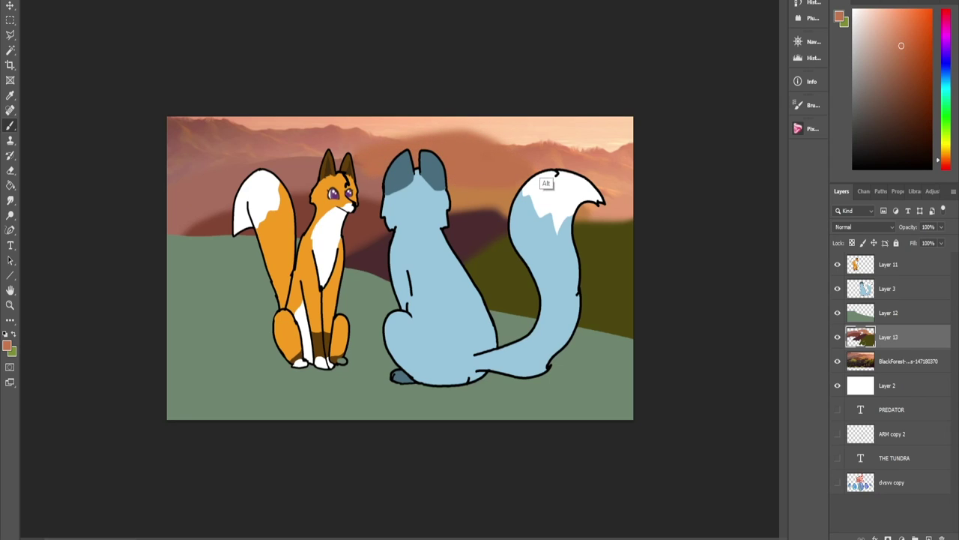
pyautogui.keyDown('alt'); pyautogui.click(536, 172); pyautogui.keyUp('alt')
pyautogui.moveTo(534, 157)
pyautogui.mouseDown()
pyautogui.moveTo(622, 174)
pyautogui.moveTo(562, 151)
pyautogui.moveTo(626, 195)
pyautogui.moveTo(594, 206)
pyautogui.mouseUp()
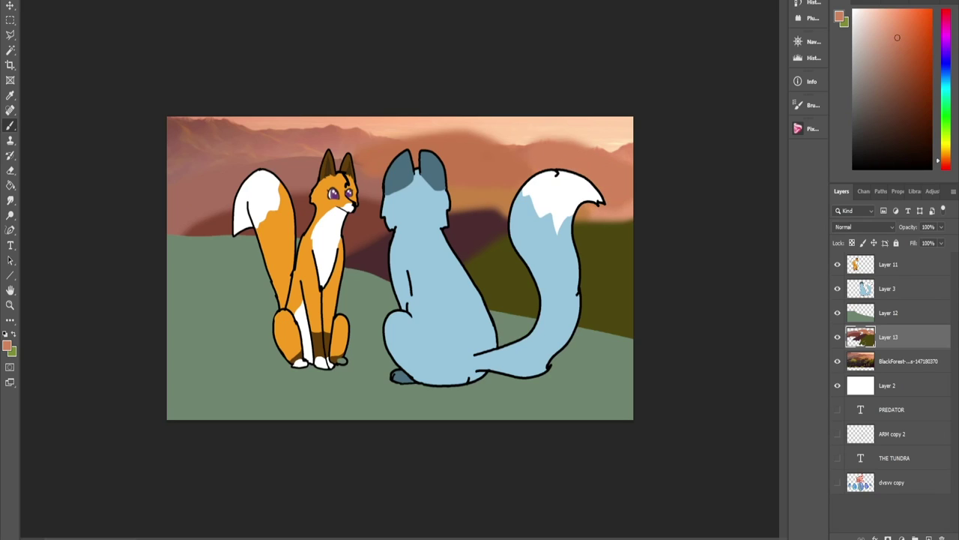
pyautogui.moveTo(579, 156)
pyautogui.mouseDown()
pyautogui.moveTo(591, 157)
pyautogui.moveTo(527, 151)
pyautogui.mouseUp()
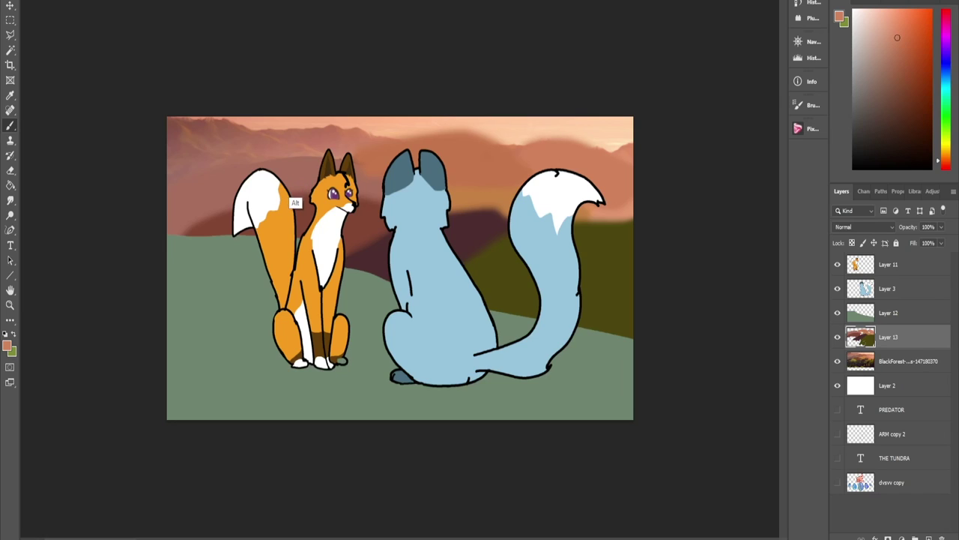
# Step: Cover the distant mountains behind the orange fox with dusty mauve-red tones sampled from the hills
pyautogui.keyDown('alt'); pyautogui.click(296, 203); pyautogui.keyUp('alt')
pyautogui.moveTo(334, 156); pyautogui.dragTo(342, 156)
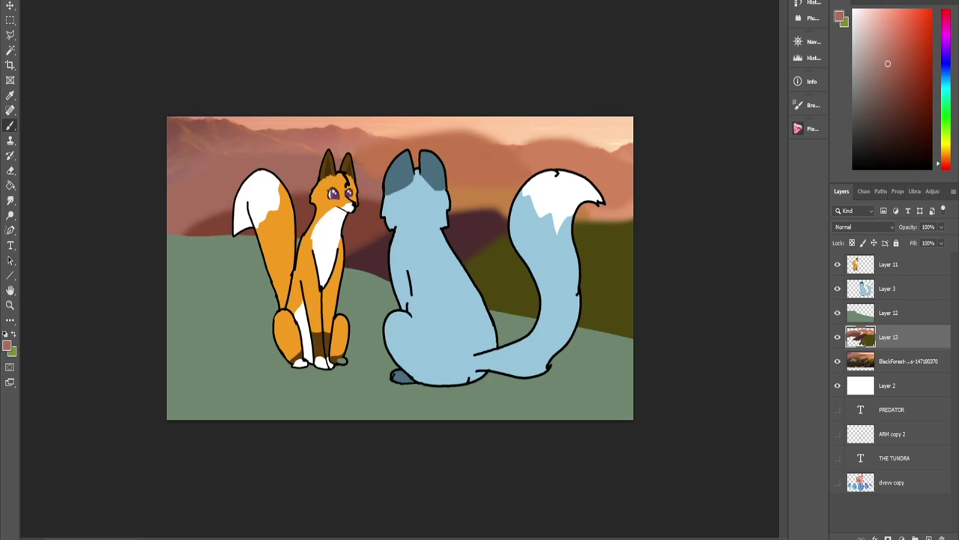
pyautogui.keyDown('alt'); pyautogui.click(323, 164); pyautogui.keyUp('alt')
pyautogui.moveTo(363, 131)
pyautogui.mouseDown()
pyautogui.moveTo(175, 135)
pyautogui.moveTo(186, 146)
pyautogui.moveTo(231, 126)
pyautogui.moveTo(178, 128)
pyautogui.moveTo(231, 144)
pyautogui.moveTo(340, 148)
pyautogui.moveTo(259, 127)
pyautogui.moveTo(380, 143)
pyautogui.mouseUp()
pyautogui.keyDown('alt'); pyautogui.click(173, 178); pyautogui.keyUp('alt')
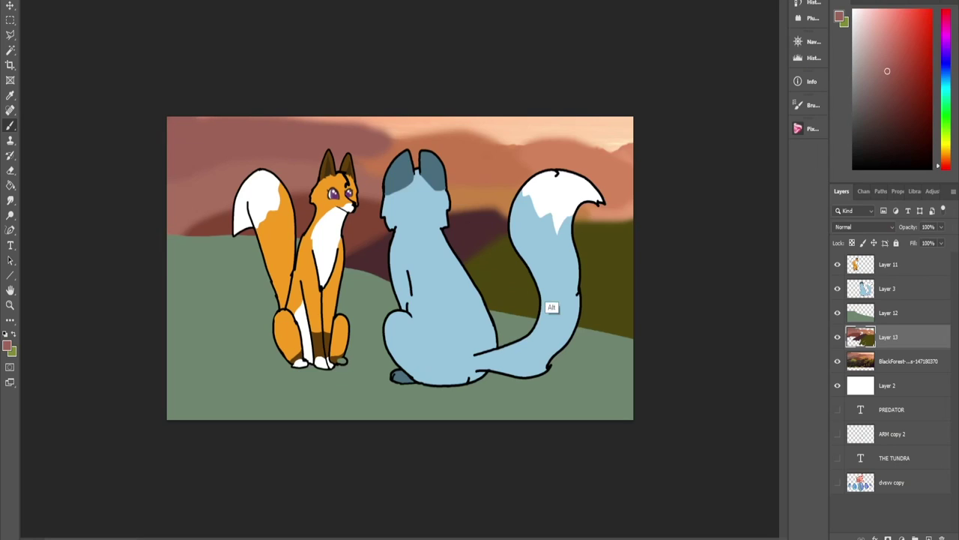
# Step: Sample the hill's olive and glaze it over the background hills with the Soft Round Pressure Opacity brush
pyautogui.keyDown('alt'); pyautogui.click(597, 289); pyautogui.keyUp('alt')
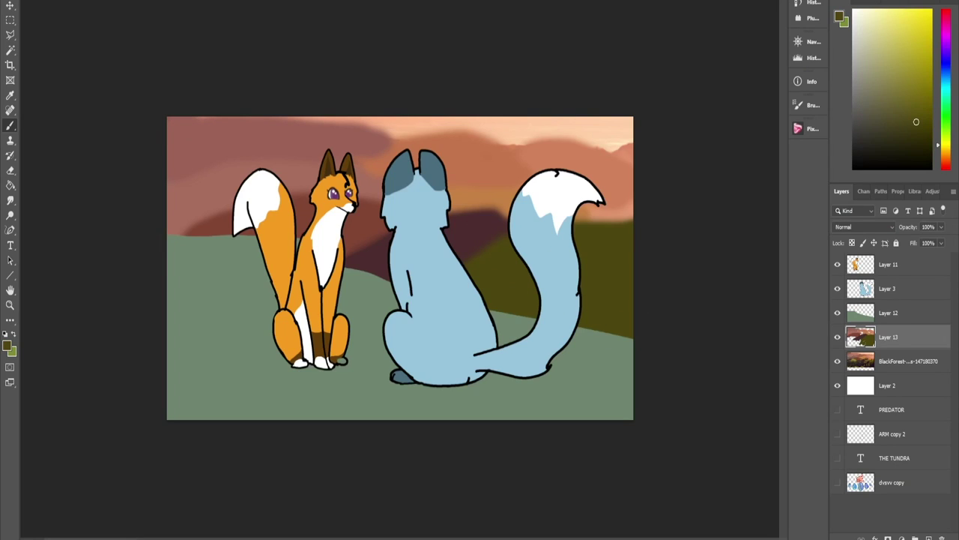
pyautogui.click(39, 1)
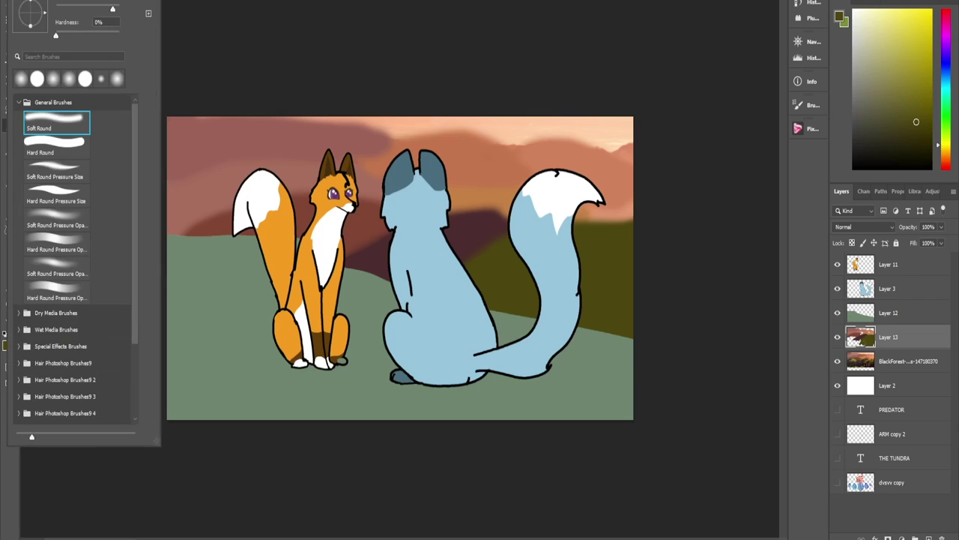
pyautogui.click(57, 219)
pyautogui.moveTo(484, 174)
pyautogui.mouseDown()
pyautogui.moveTo(566, 171)
pyautogui.moveTo(352, 165)
pyautogui.moveTo(191, 189)
pyautogui.moveTo(218, 166)
pyautogui.moveTo(479, 168)
pyautogui.moveTo(610, 180)
pyautogui.moveTo(618, 191)
pyautogui.mouseUp()
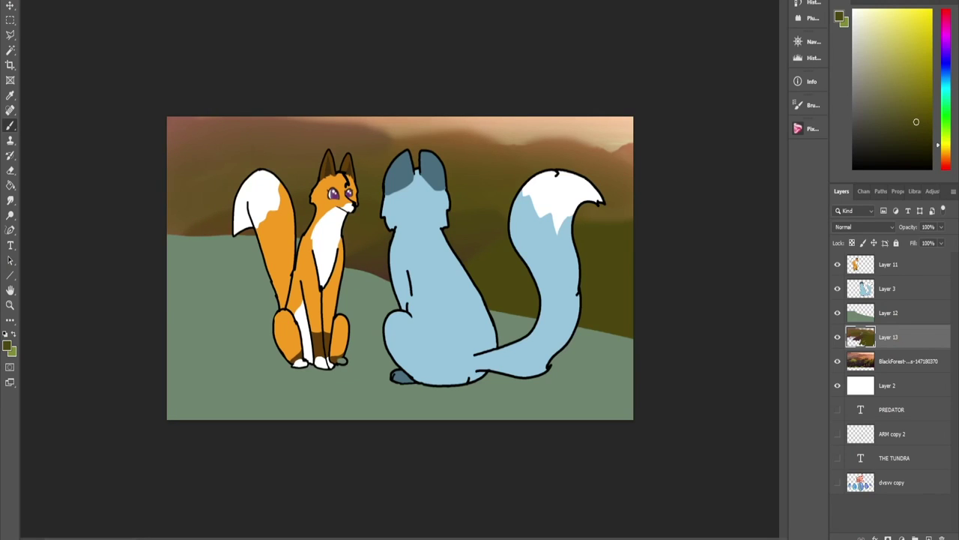
# Step: Erase the upper edge of the hills into a crisp, rolling ridgeline across the whole picture
pyautogui.press('e')
pyautogui.moveTo(635, 131)
pyautogui.mouseDown()
pyautogui.moveTo(635, 141)
pyautogui.moveTo(525, 127)
pyautogui.moveTo(509, 142)
pyautogui.moveTo(476, 124)
pyautogui.moveTo(517, 124)
pyautogui.moveTo(490, 119)
pyautogui.moveTo(352, 127)
pyautogui.moveTo(419, 118)
pyautogui.mouseUp()
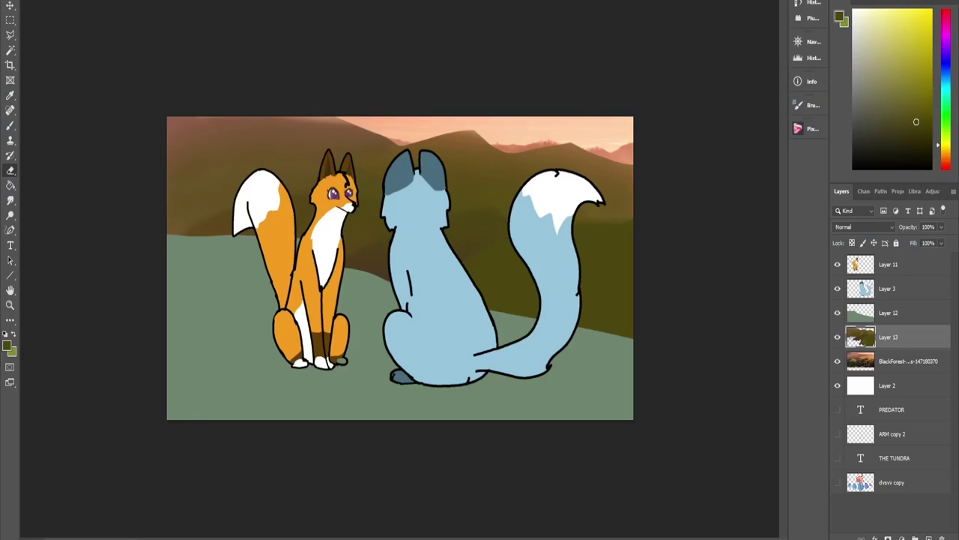
pyautogui.moveTo(347, 120); pyautogui.dragTo(168, 124)
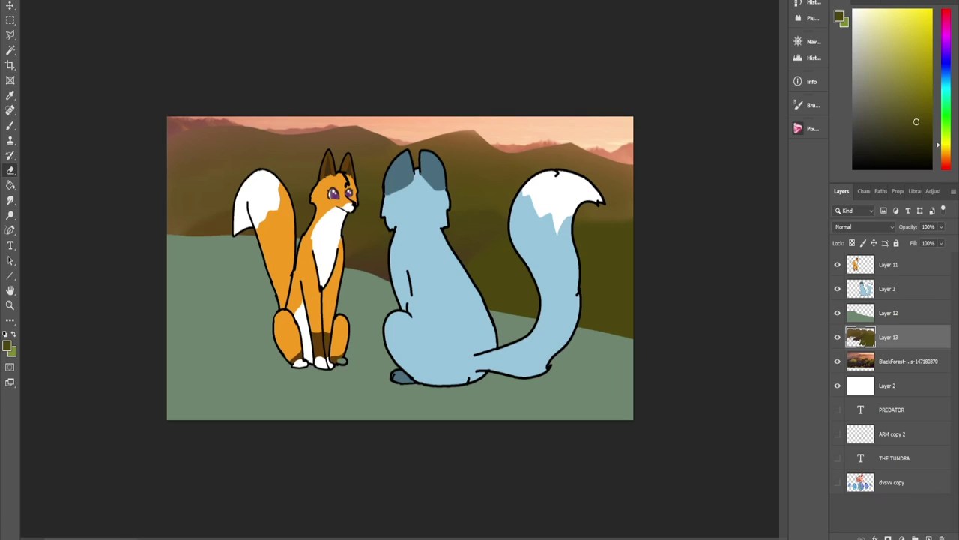
# Step: Sample the peach sky colour, delete the BlackForest photo layer and fill a new layer above Layer 2 with peach
pyautogui.press('g')
pyautogui.keyDown('alt'); pyautogui.click(416, 153); pyautogui.keyUp('alt')
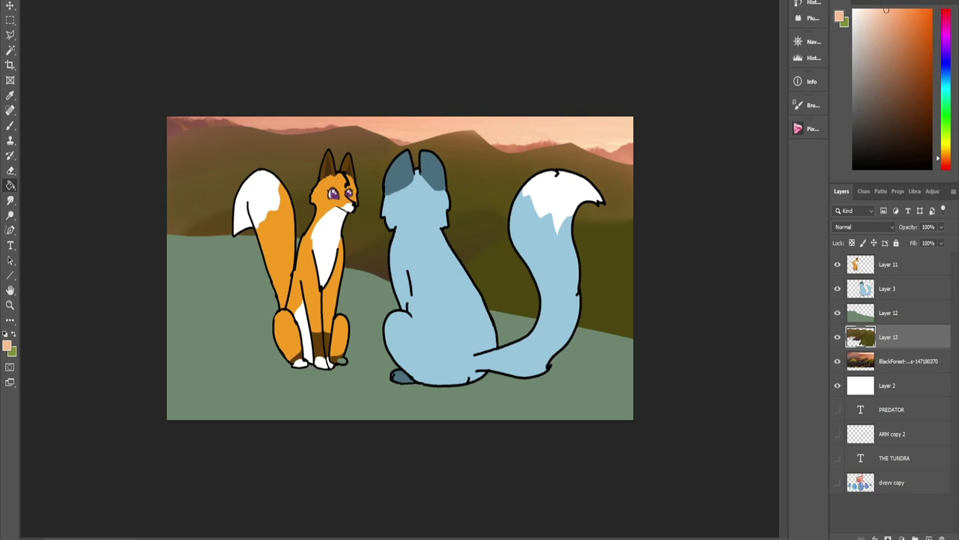
pyautogui.click(908, 361)
pyautogui.press('Delete')
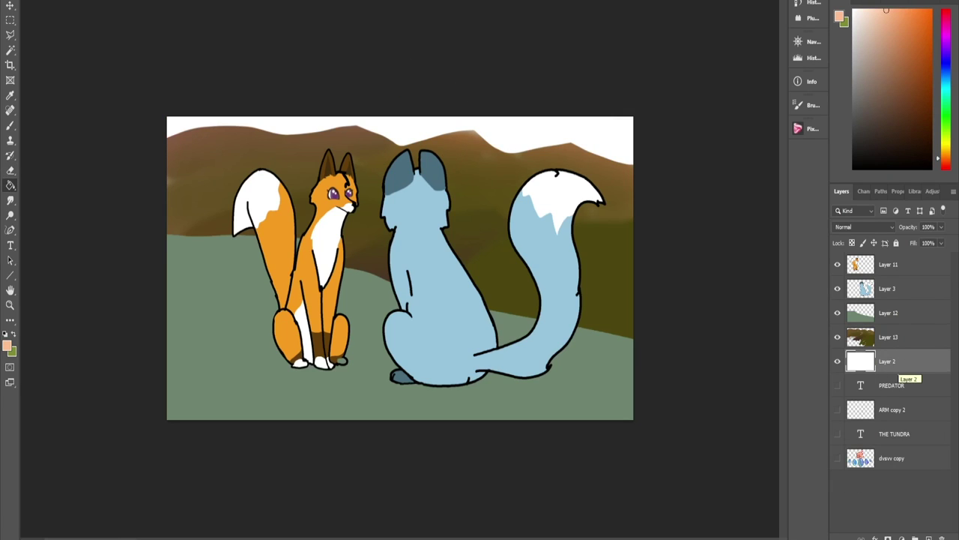
pyautogui.click(929, 538)
pyautogui.hotkey('alt', 'BackSpace')
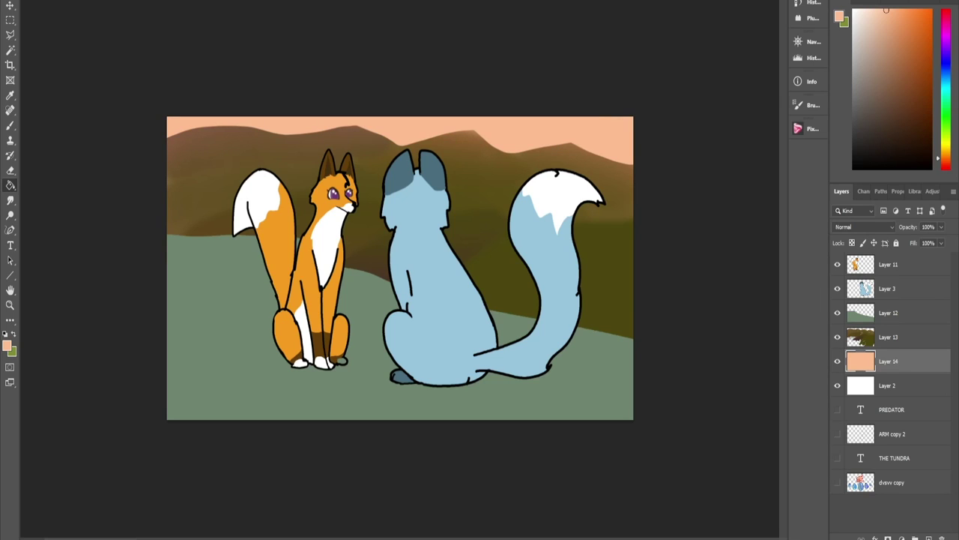
# Step: Select Layer 12 and recolour its green foreground ground with an earthy brown
pyautogui.press('b')
pyautogui.press('v')
pyautogui.click(899, 313)
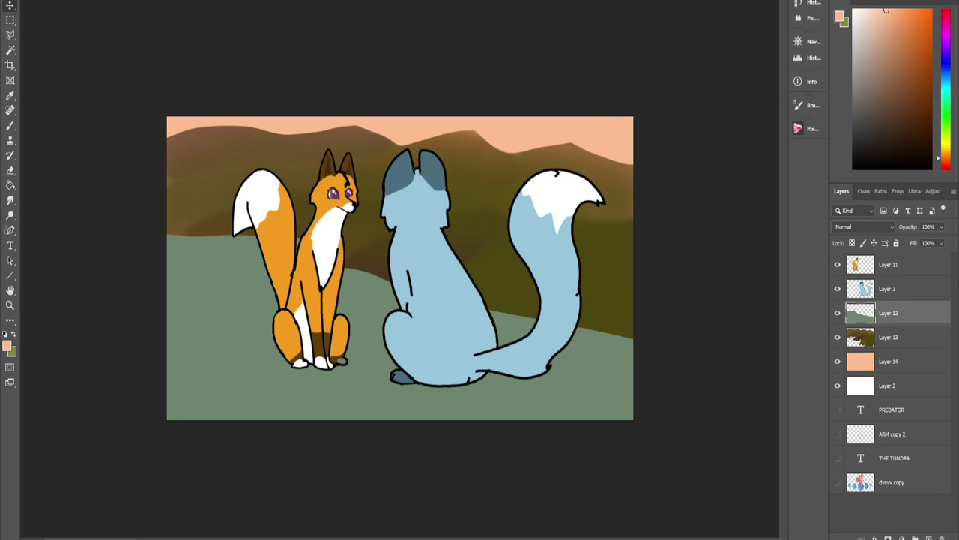
pyautogui.click(493, 210)
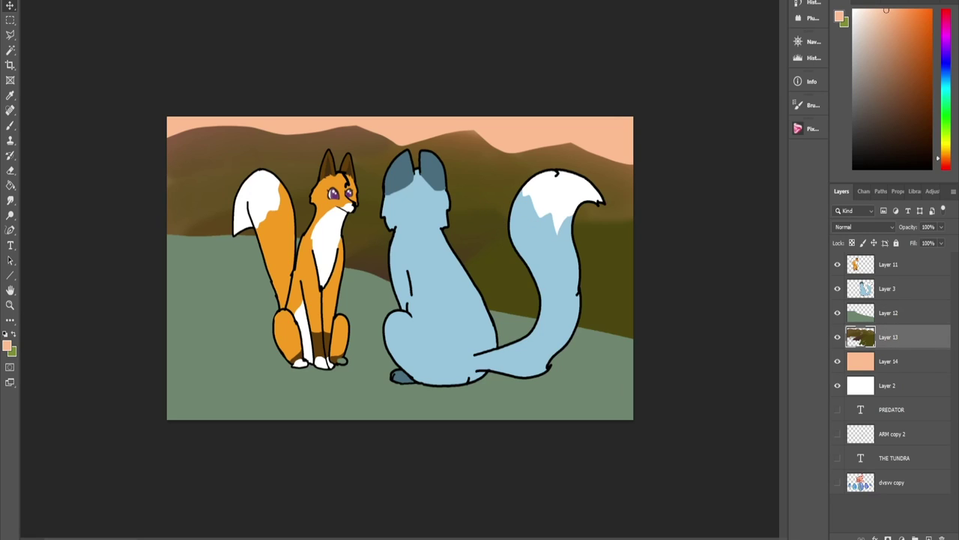
pyautogui.click(899, 312)
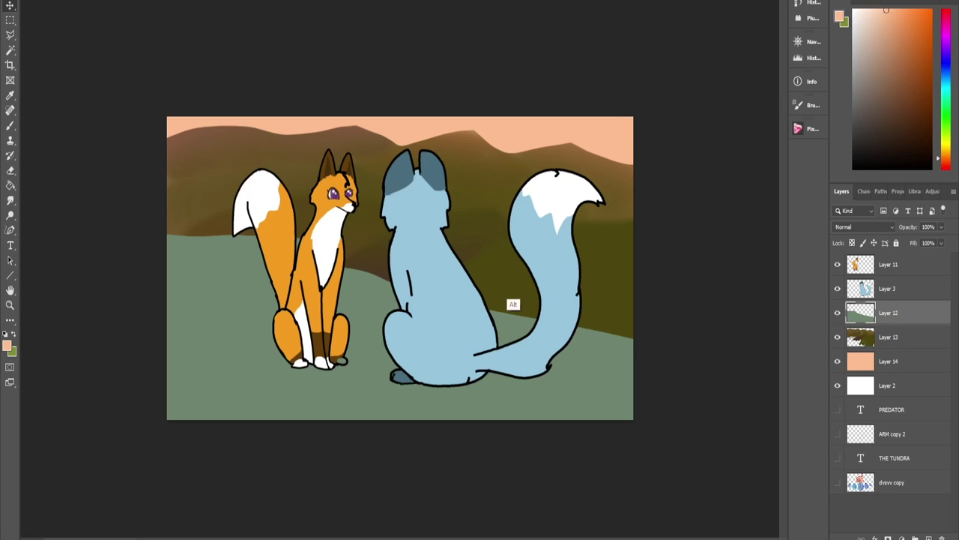
pyautogui.click(498, 286)
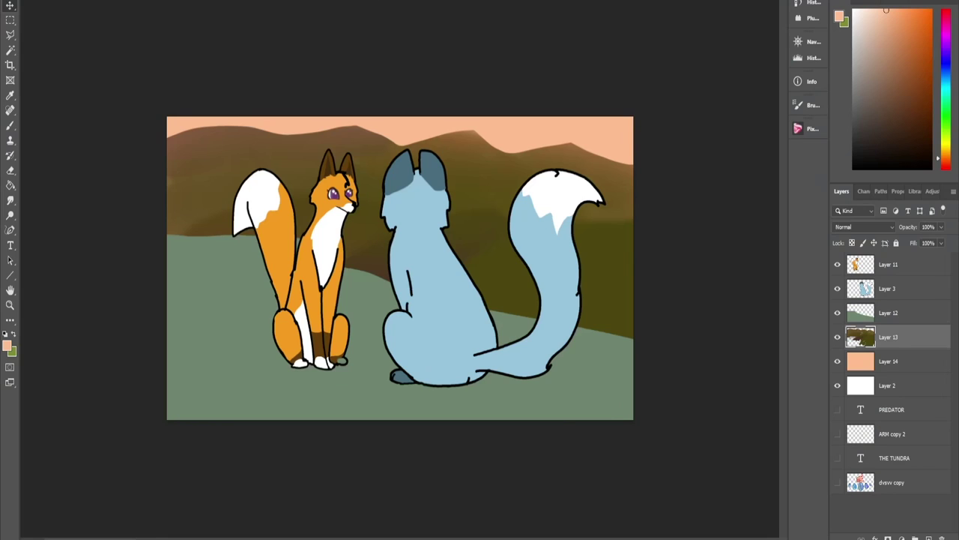
pyautogui.hotkey('alt', ']')
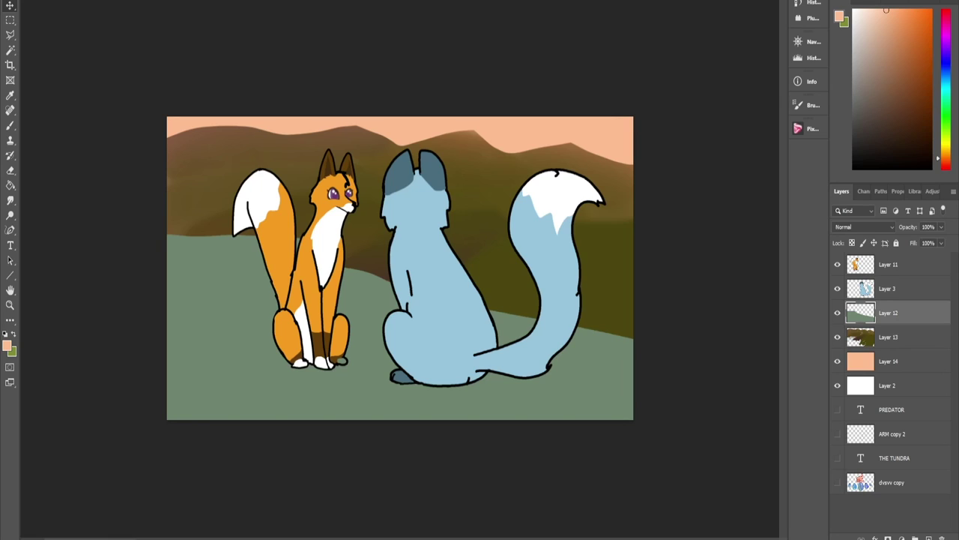
pyautogui.press('b')
pyautogui.press('g')
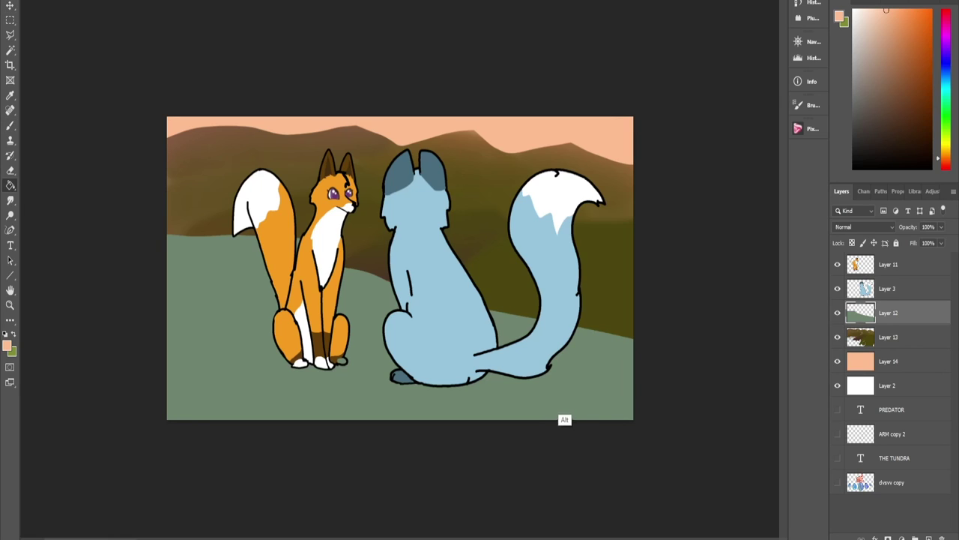
pyautogui.keyDown('alt'); pyautogui.click(568, 419); pyautogui.keyUp('alt')
pyautogui.keyDown('alt'); pyautogui.click(608, 212); pyautogui.keyUp('alt')
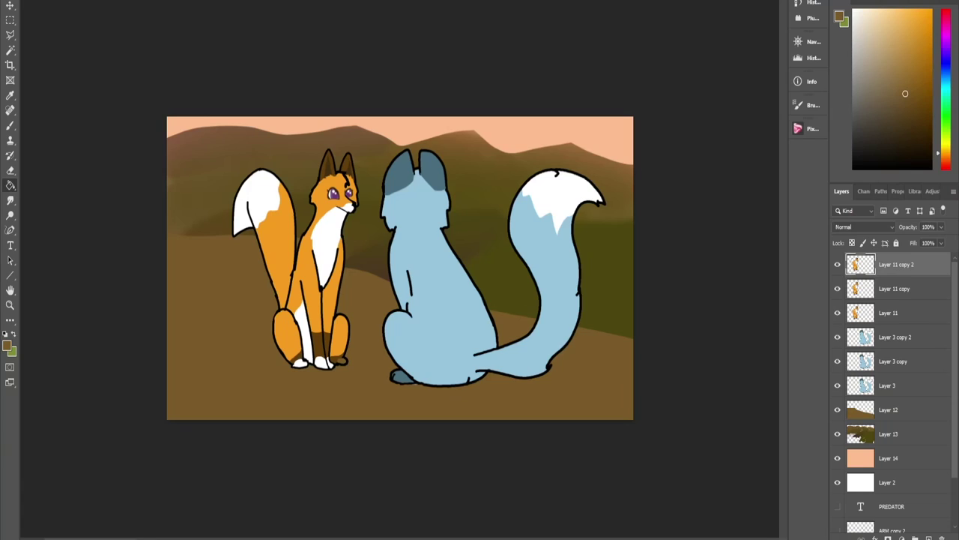
# Step: Brighten Layer 11 copy 2 using Brightness/Contrast with a brightness of about 38
pyautogui.press('b')
pyautogui.hotkey('alt', 'i')
pyautogui.press('j')
pyautogui.press('c')
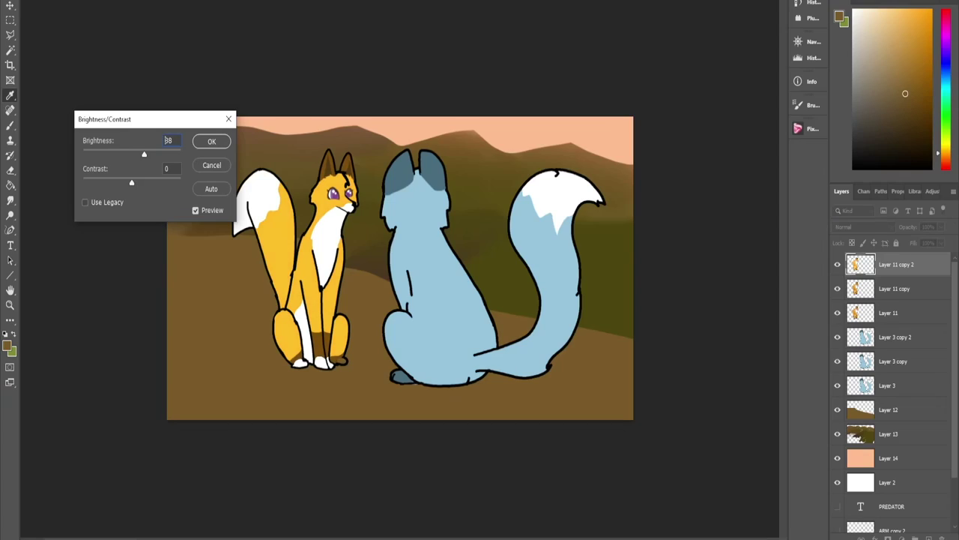
pyautogui.moveTo(144, 155); pyautogui.dragTo(143, 155)
pyautogui.press('Return')
pyautogui.press('b')
# Step: Darken the original orange fox on Layer 11 using Brightness/Contrast with brightness -54 and contrast 14
pyautogui.click(897, 312)
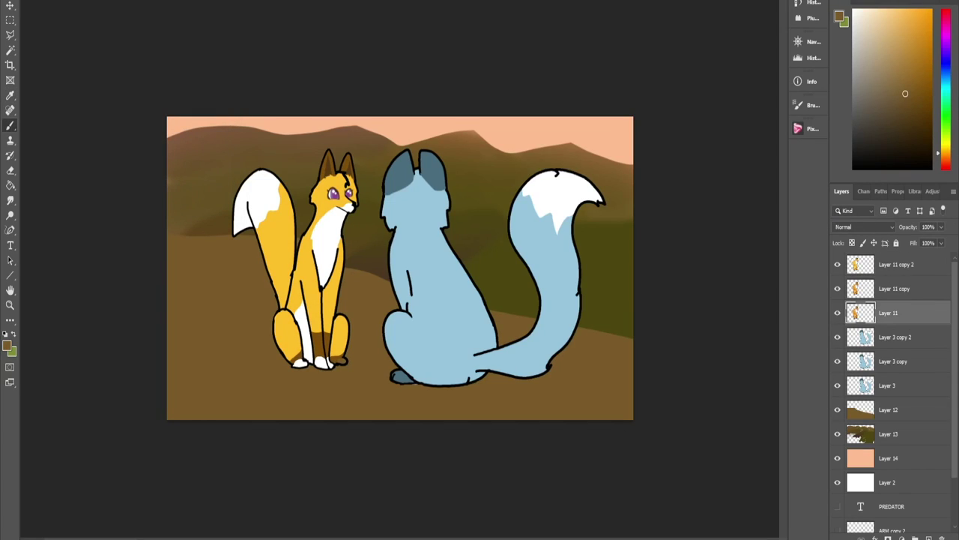
pyautogui.hotkey('alt', 'i')
pyautogui.write('jc')
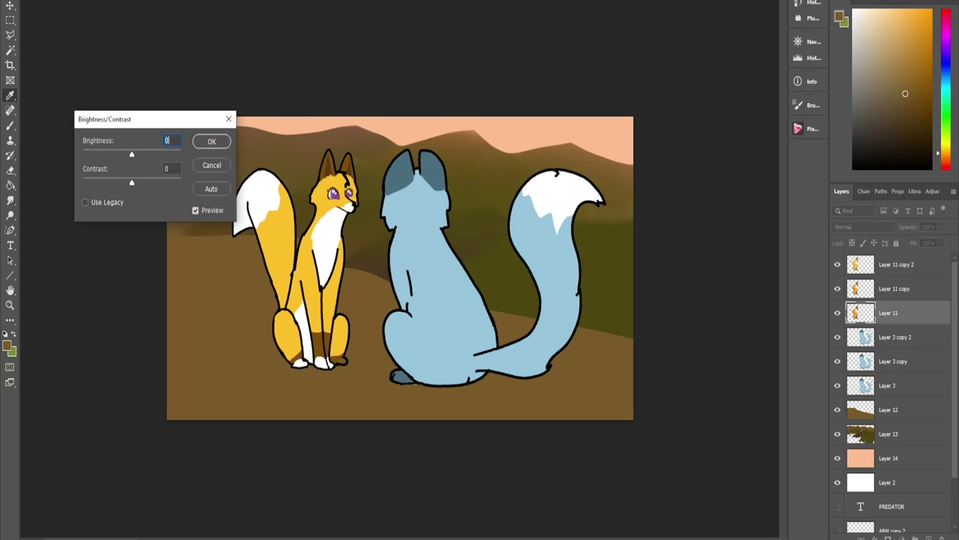
pyautogui.write('50')
pyautogui.press('Return')
pyautogui.moveTo(131, 182); pyautogui.dragTo(138, 182)
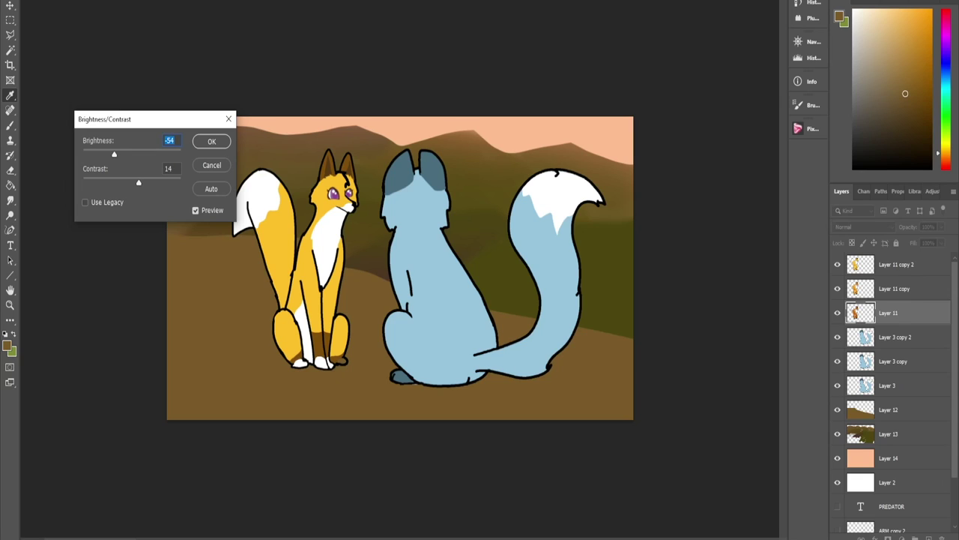
pyautogui.click(211, 140)
# Step: Toggle the visibility of the three orange fox layers to compare their brightness versions
pyautogui.moveTo(837, 265)
pyautogui.mouseDown()
pyautogui.moveTo(837, 288)
pyautogui.moveTo(837, 265)
pyautogui.mouseUp()
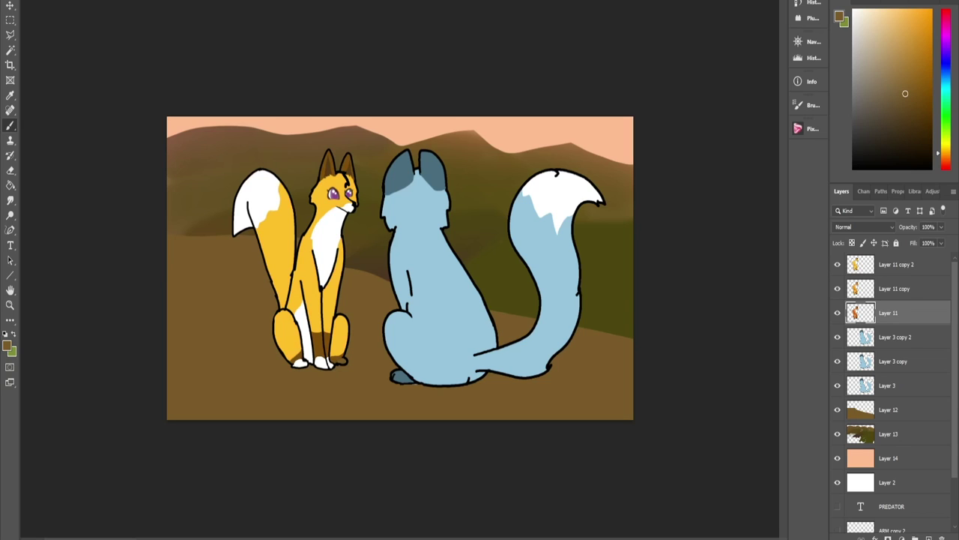
pyautogui.click(837, 313)
pyautogui.click(837, 289)
pyautogui.click(837, 265)
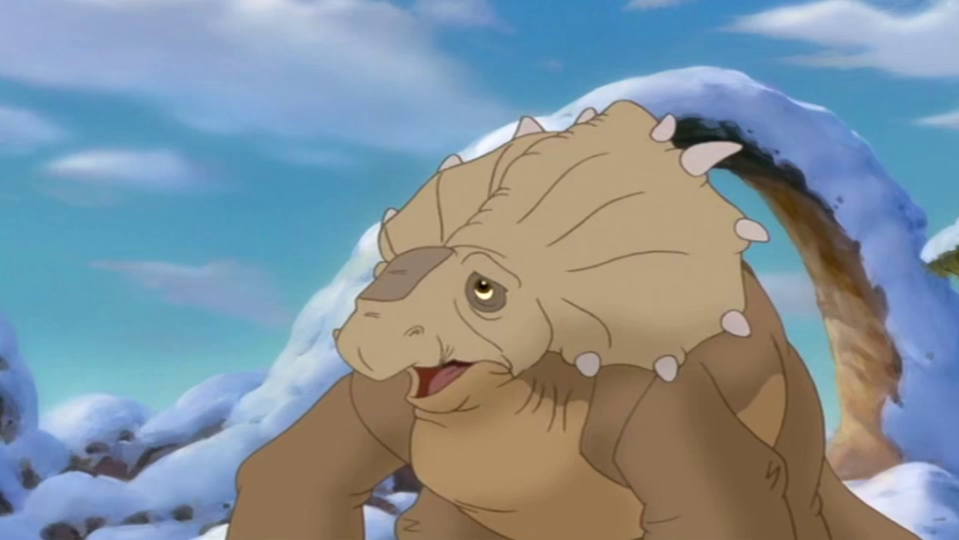
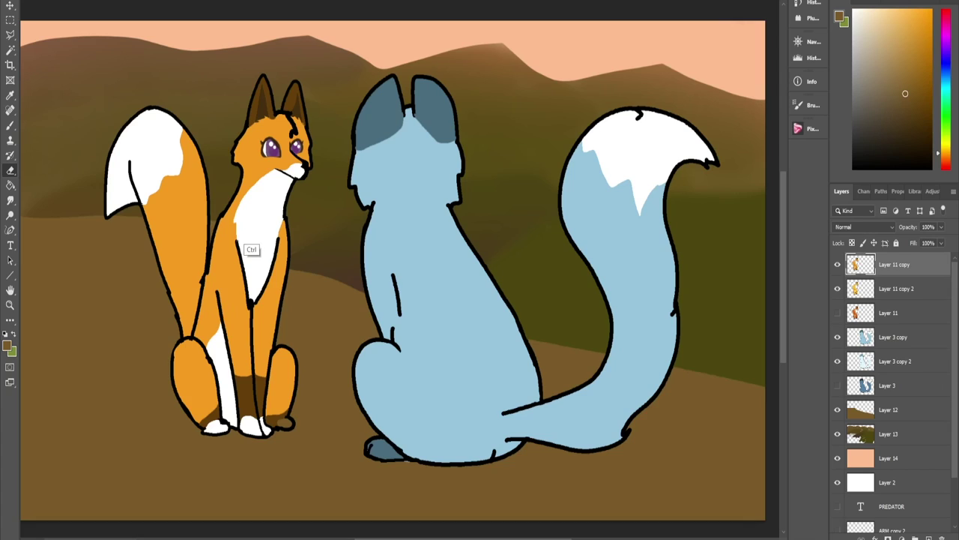
# Step: Softly erase the outer edge of the orange fox's tail on Layer 11 copy to reveal the brighter layer beneath
pyautogui.moveTo(188, 139); pyautogui.dragTo(195, 169)
pyautogui.hotkey('ctrl', 'z')
pyautogui.moveTo(197, 160); pyautogui.dragTo(201, 178)
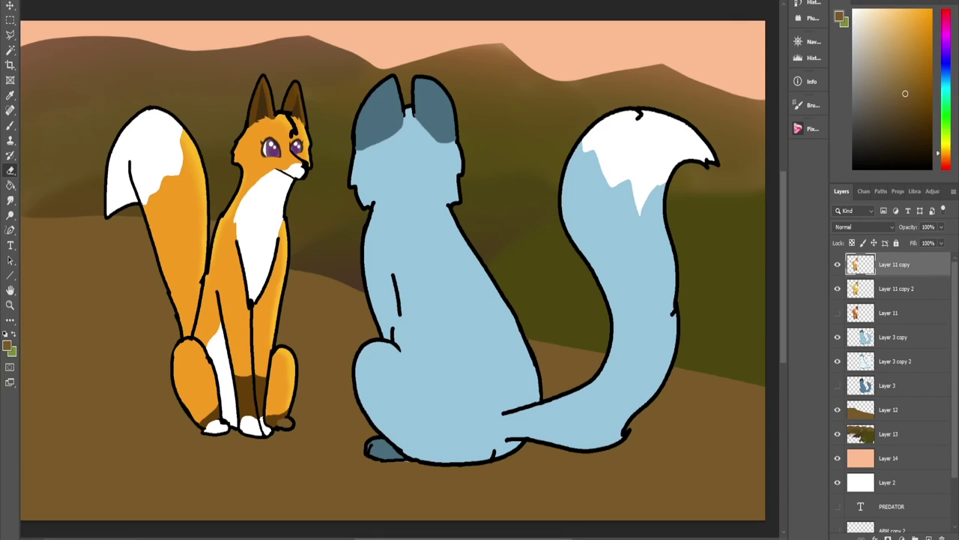
# Step: Softly erase the edges of the blue fox's ear, head and back on Layer 3 copy to reveal the lighter highlights beneath
pyautogui.click(893, 337)
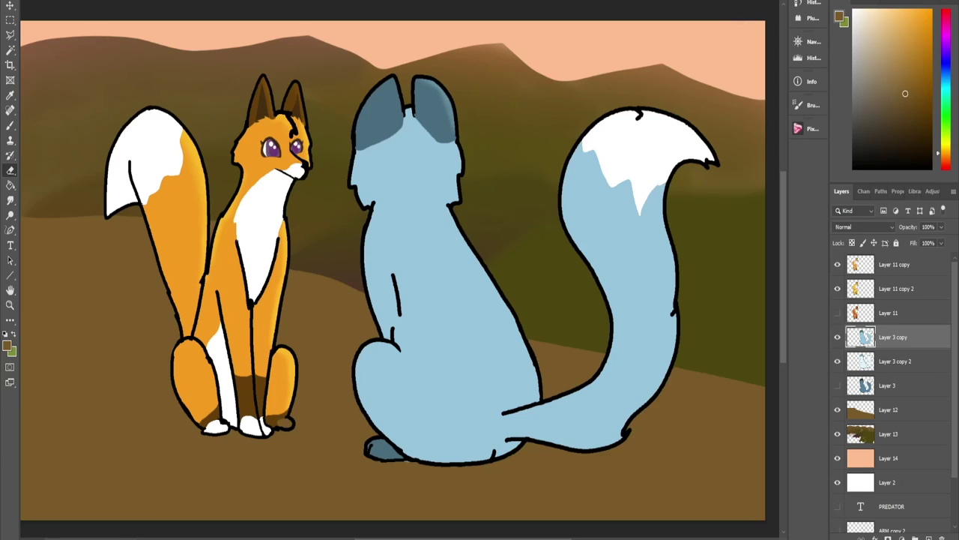
pyautogui.moveTo(450, 108); pyautogui.dragTo(453, 141)
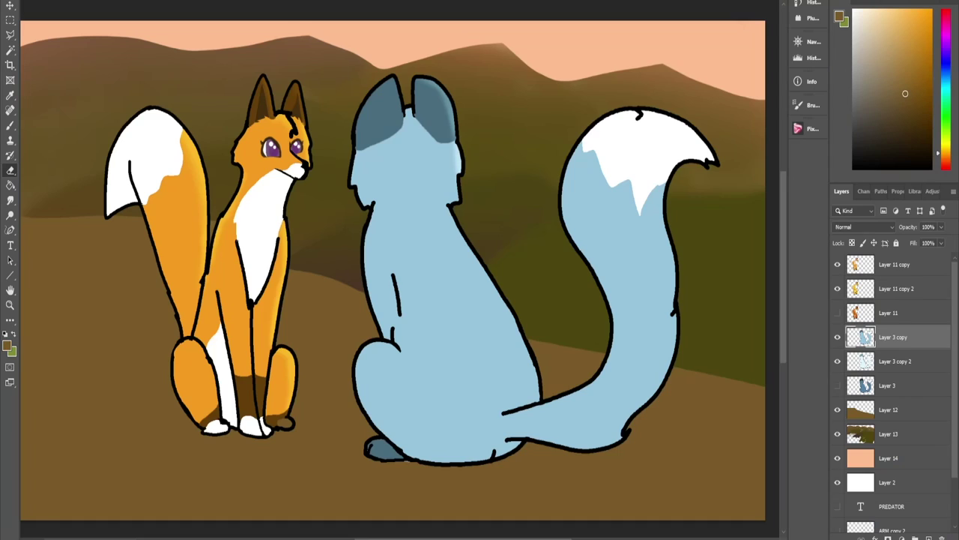
pyautogui.moveTo(457, 180)
pyautogui.mouseDown()
pyautogui.moveTo(476, 264)
pyautogui.moveTo(537, 387)
pyautogui.mouseUp()
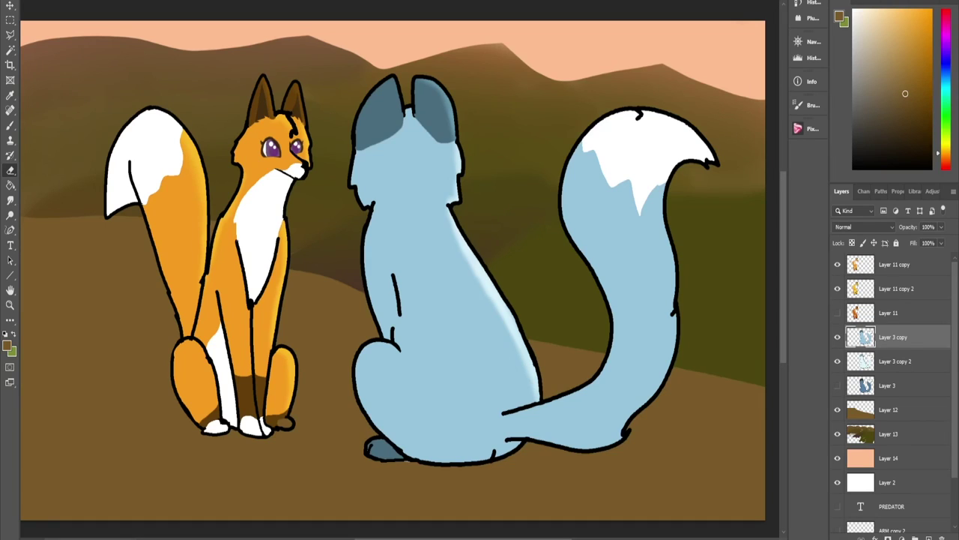
# Step: Softly erase the inner edge of the blue fox's tail and widen the erased highlights along its ear and back on Layer 3 copy
pyautogui.moveTo(577, 147)
pyautogui.mouseDown()
pyautogui.moveTo(563, 205)
pyautogui.moveTo(607, 295)
pyautogui.moveTo(613, 361)
pyautogui.moveTo(598, 385)
pyautogui.moveTo(546, 405)
pyautogui.mouseUp()
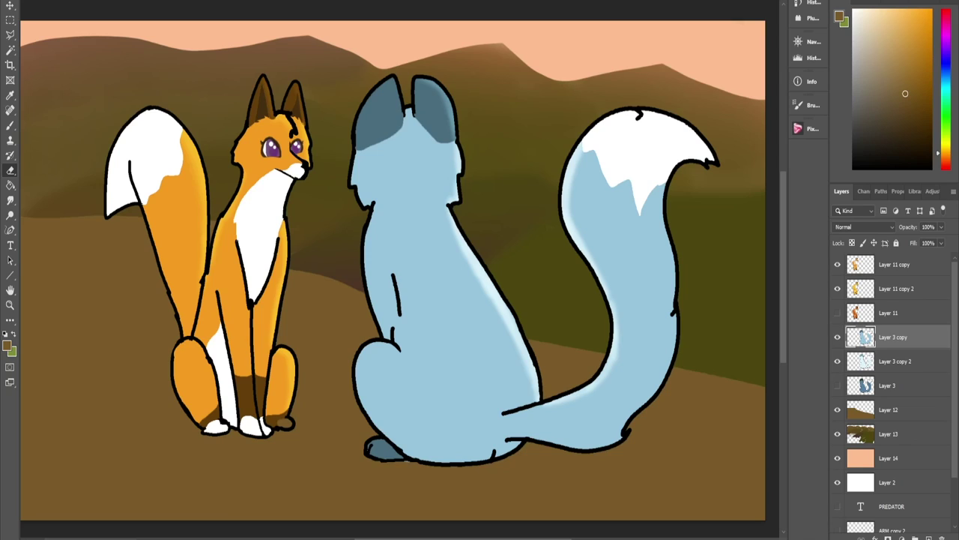
pyautogui.moveTo(423, 82)
pyautogui.mouseDown()
pyautogui.moveTo(451, 114)
pyautogui.moveTo(449, 198)
pyautogui.moveTo(471, 271)
pyautogui.moveTo(537, 405)
pyautogui.mouseUp()
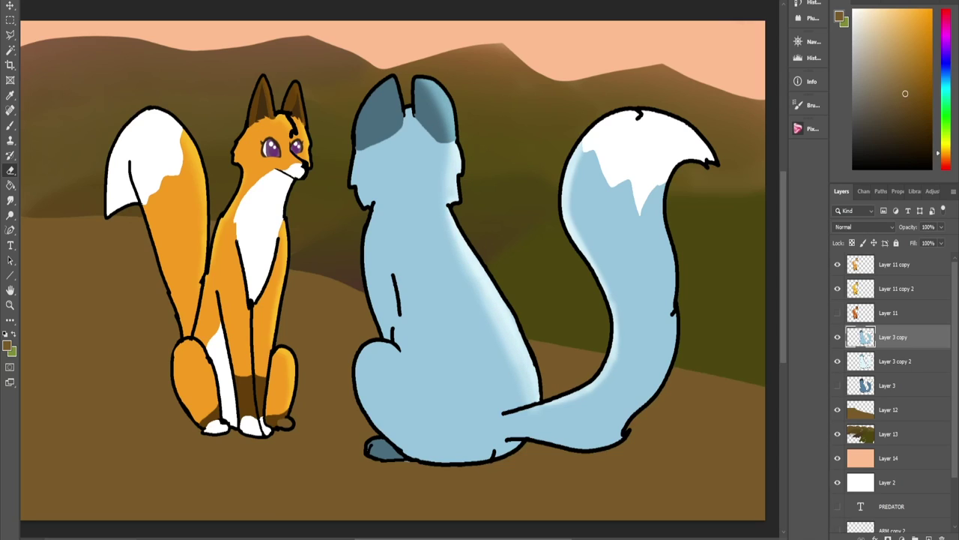
pyautogui.moveTo(578, 158)
pyautogui.mouseDown()
pyautogui.moveTo(572, 211)
pyautogui.moveTo(603, 287)
pyautogui.mouseUp()
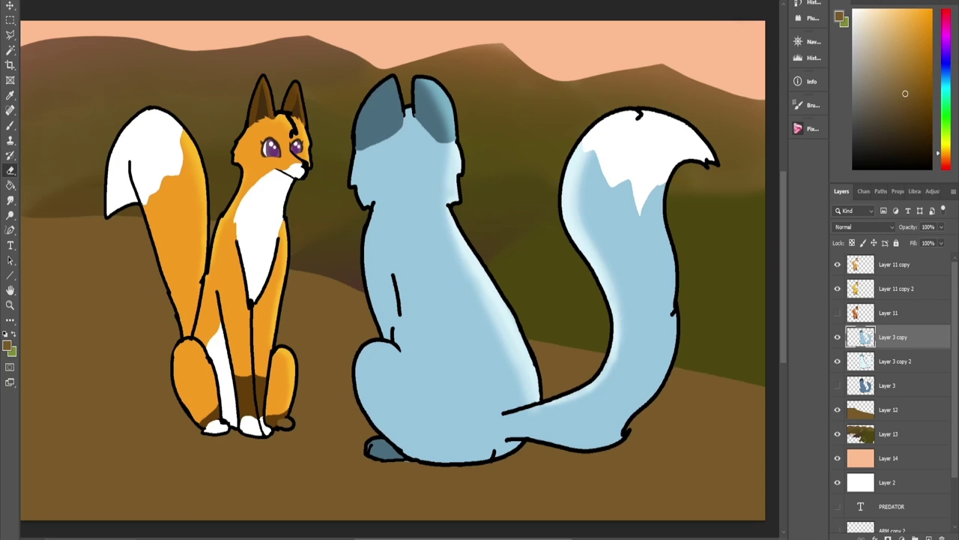
# Step: Softly erase the edges of the orange fox's legs, tail and body on Layer 11 copy to reveal the brighter layer beneath
pyautogui.click(895, 264)
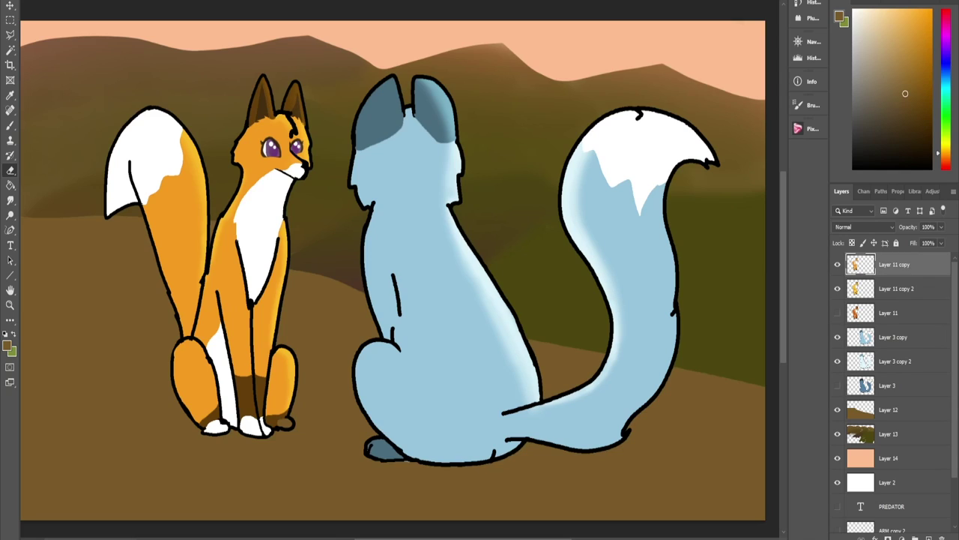
pyautogui.moveTo(278, 261); pyautogui.dragTo(284, 409)
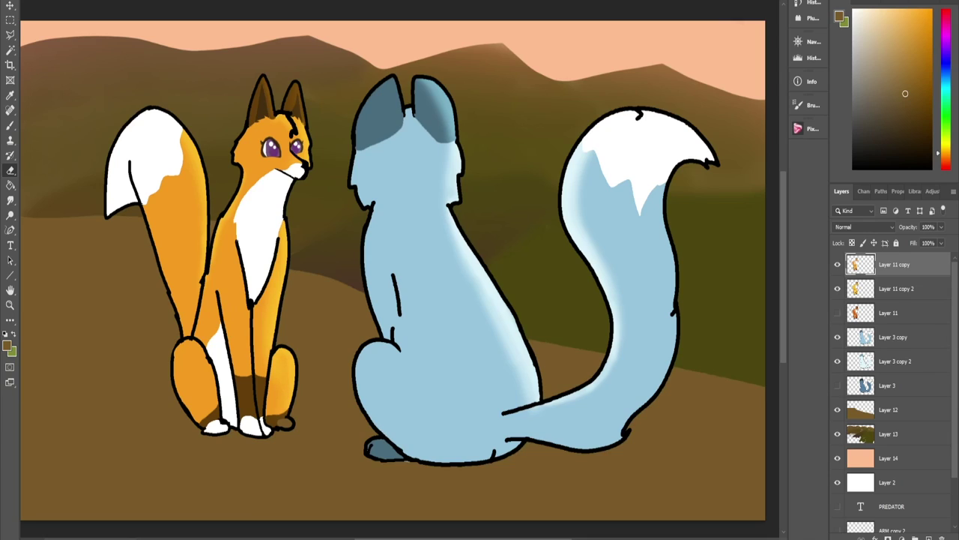
pyautogui.moveTo(192, 156)
pyautogui.mouseDown()
pyautogui.moveTo(198, 244)
pyautogui.moveTo(219, 270)
pyautogui.mouseUp()
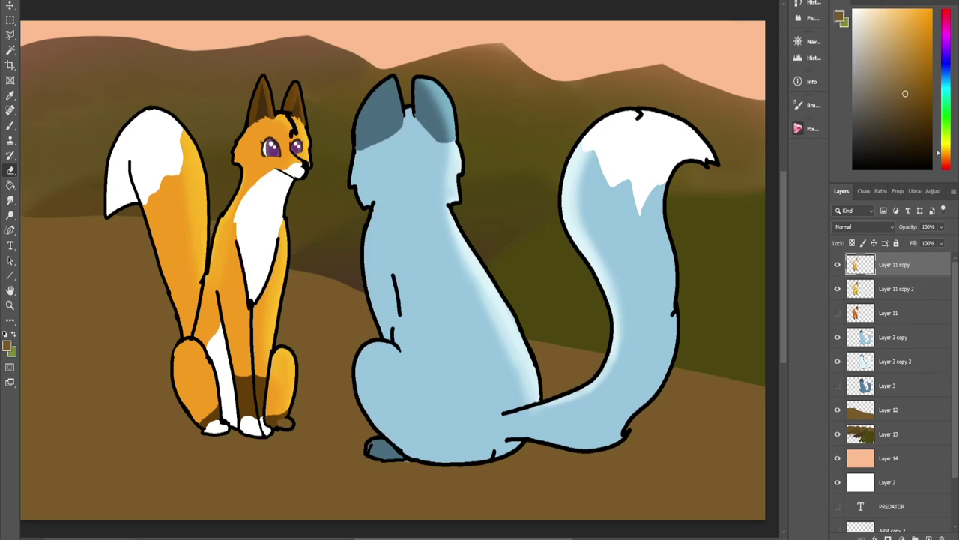
# Step: Make the blue fox's Layer 3 copy the active layer
pyautogui.click(893, 337)
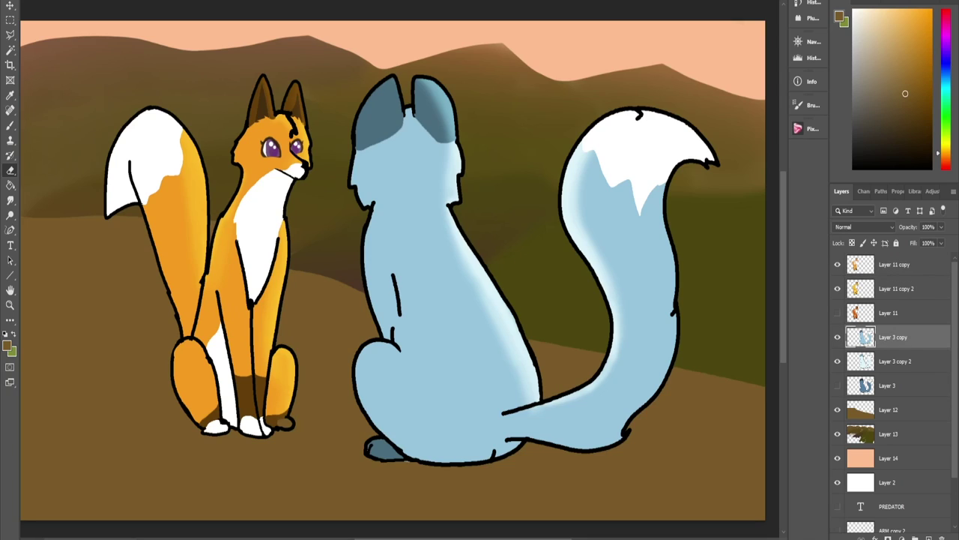